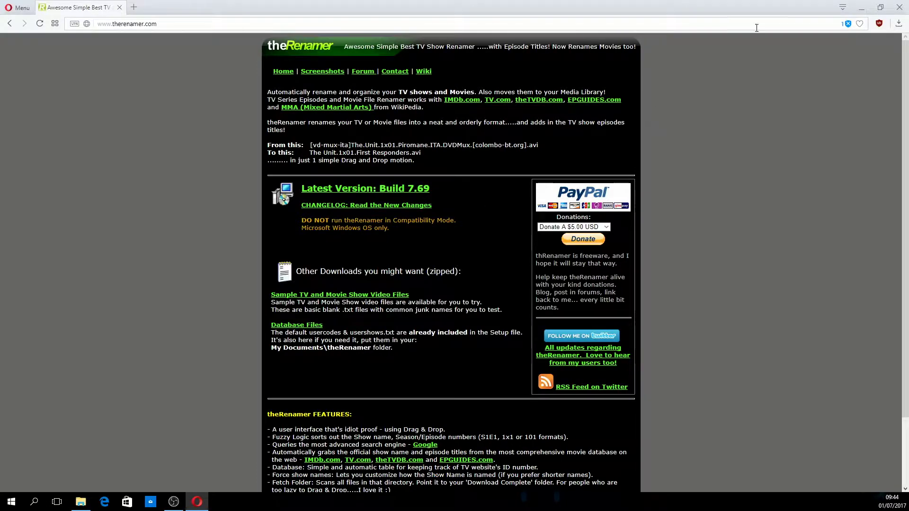
- Launch theRenamer from its program group in the Start menu's app list
{"action": "left_click", "coordinate": [861, 7]}
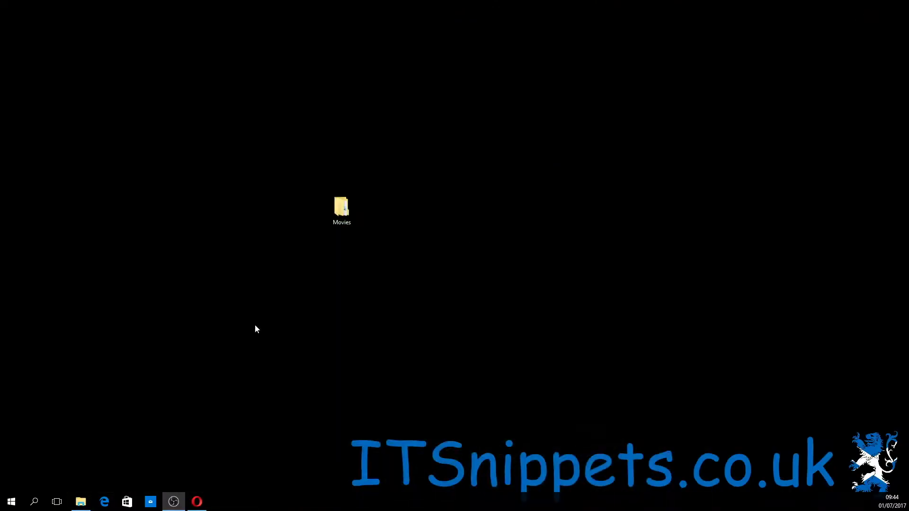
{"action": "left_click", "coordinate": [12, 501]}
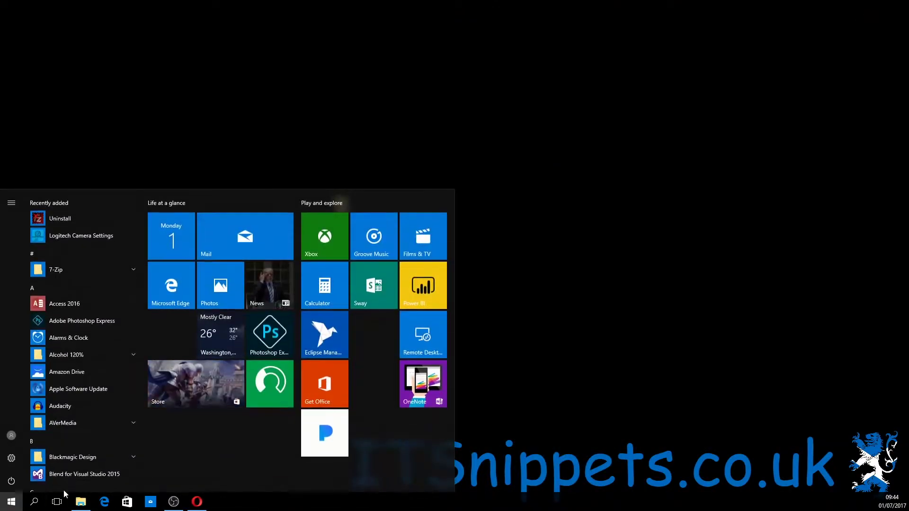
{"action": "scroll", "coordinate": [78, 473], "scroll_direction": "down", "scroll_amount": 15}
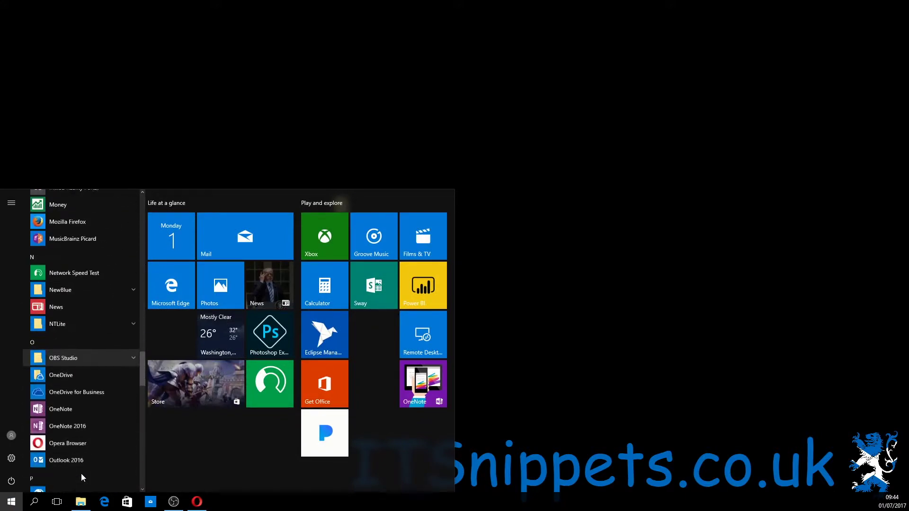
{"action": "scroll", "coordinate": [81, 473], "scroll_direction": "down", "scroll_amount": 5}
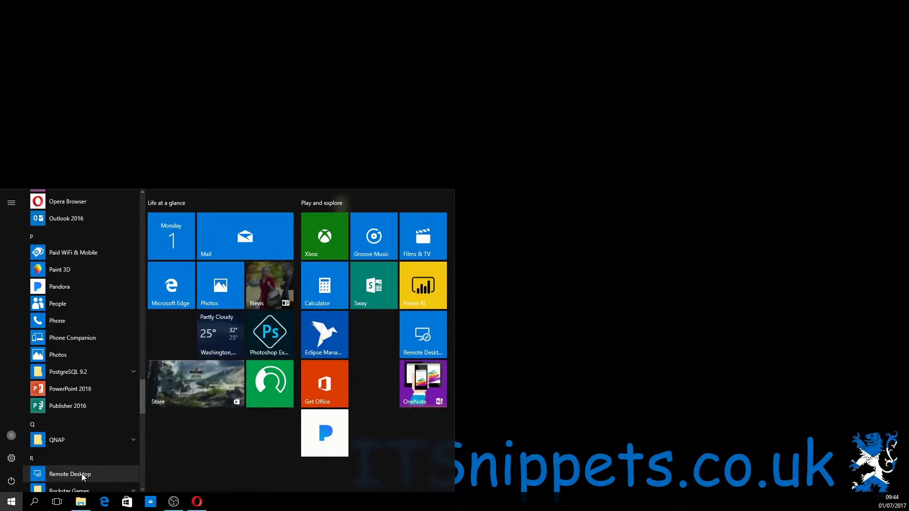
{"action": "scroll", "coordinate": [82, 474], "scroll_direction": "down", "scroll_amount": 6}
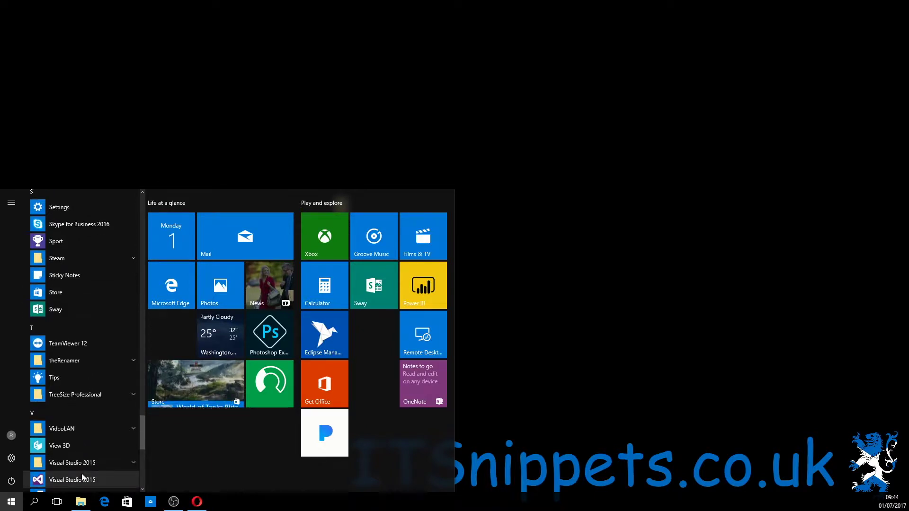
{"action": "left_click", "coordinate": [98, 360]}
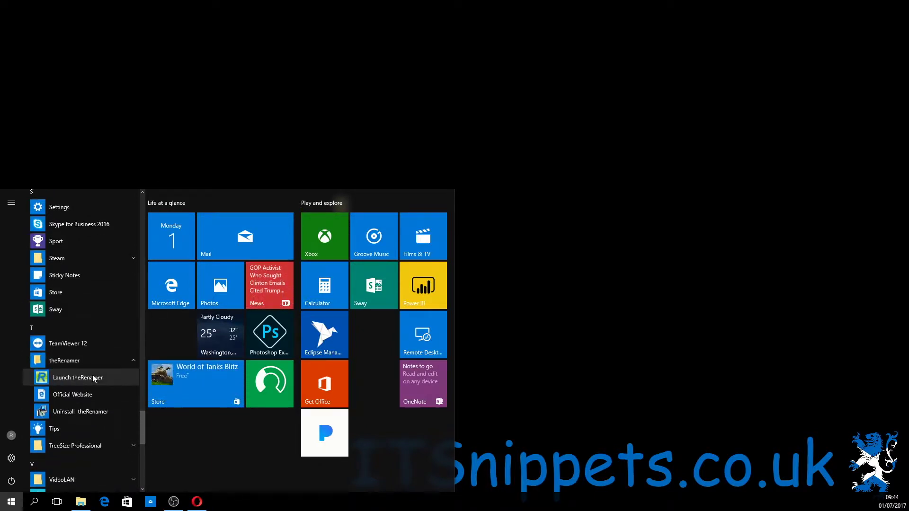
{"action": "left_click", "coordinate": [81, 378]}
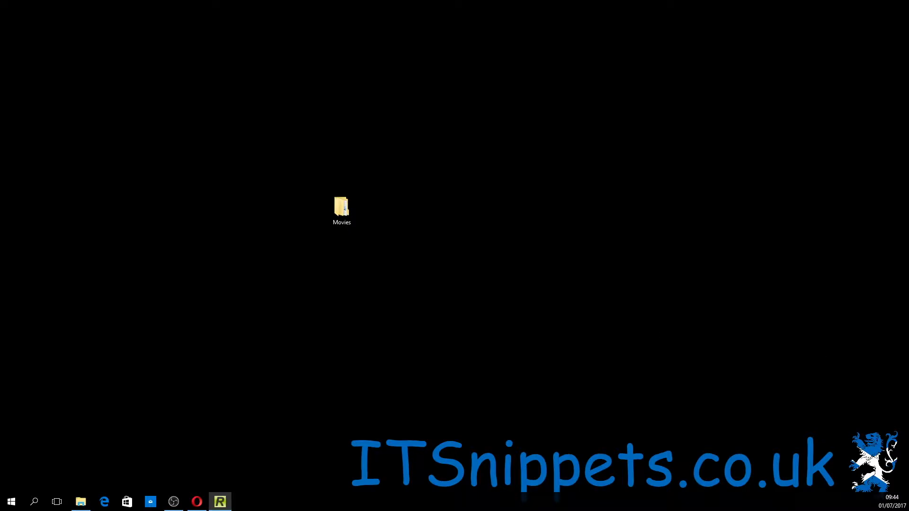
- Switch theRenamer to TV shows mode and open the desktop Movies folder
{"action": "left_click_drag", "start_coordinate": [639, 146], "coordinate": [547, 118]}
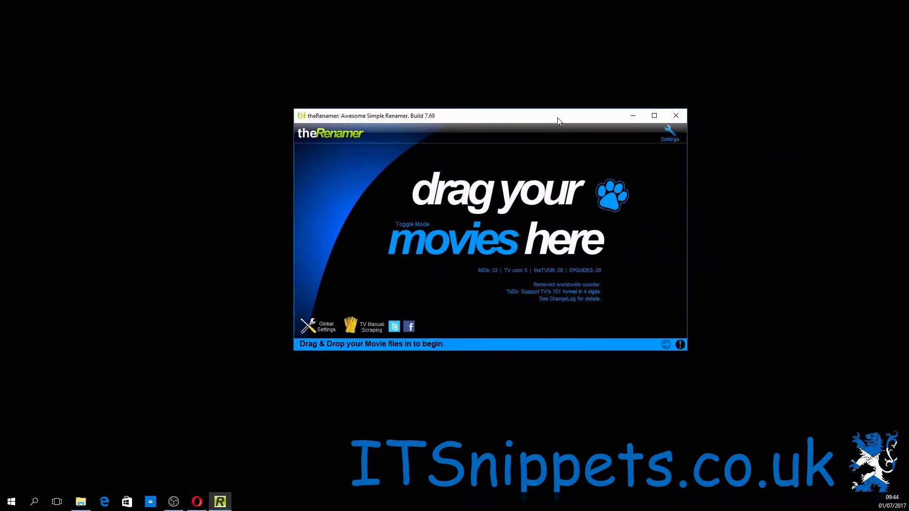
{"action": "left_click", "coordinate": [456, 249]}
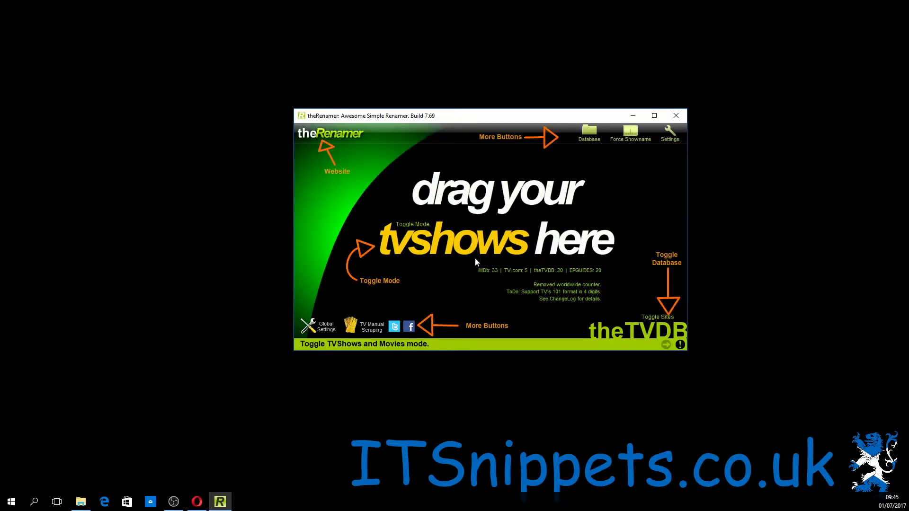
{"action": "left_click_drag", "start_coordinate": [455, 121], "coordinate": [578, 98]}
{"action": "left_click_drag", "start_coordinate": [337, 219], "coordinate": [199, 158]}
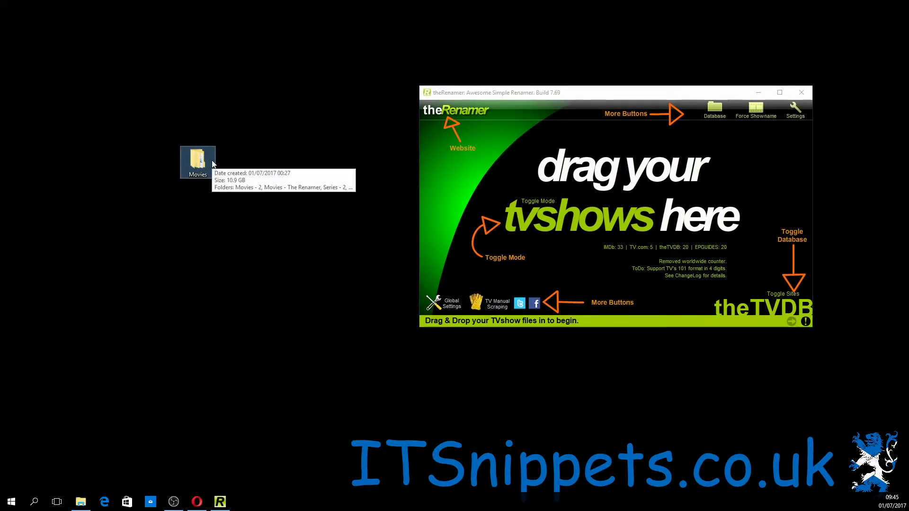
{"action": "double_click", "coordinate": [208, 174]}
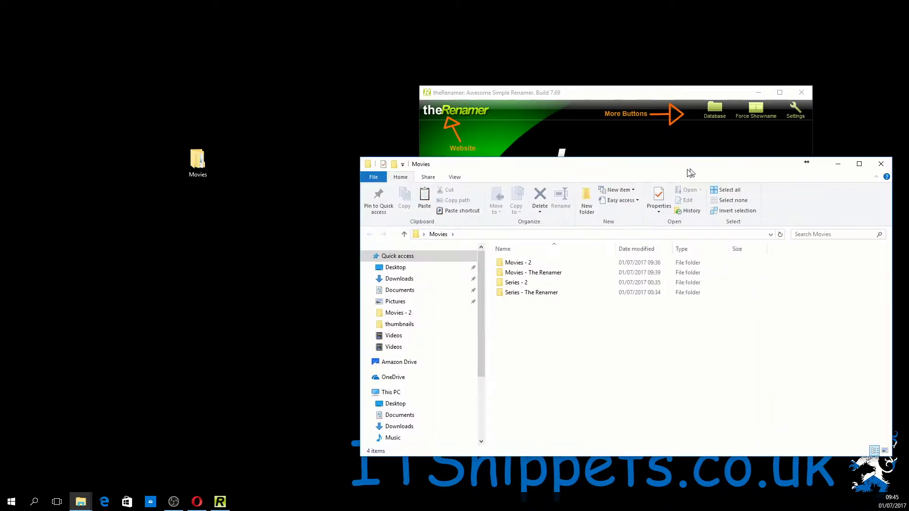
- Place Explorer and theRenamer side by side and inspect the 10 episodes in Trailer.Park.Boys.S05
{"action": "left_click_drag", "start_coordinate": [807, 157], "coordinate": [486, 125]}
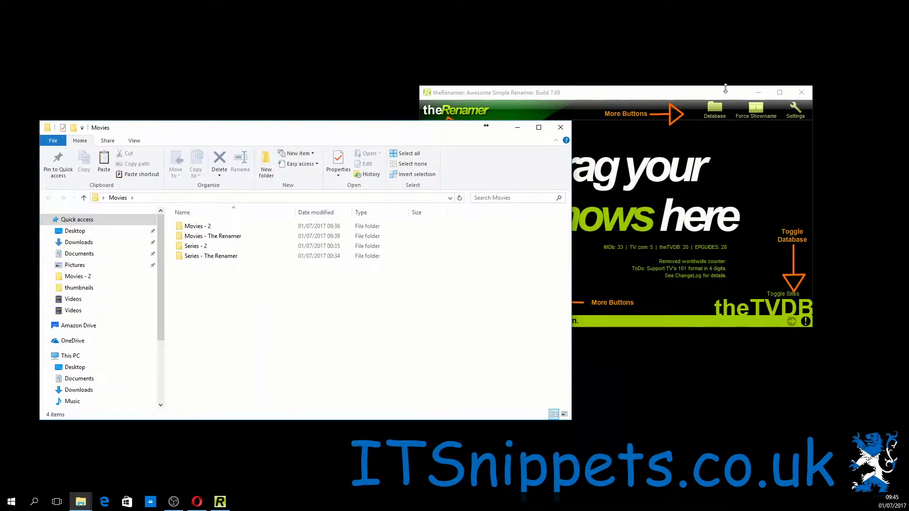
{"action": "left_click_drag", "start_coordinate": [686, 100], "coordinate": [770, 83]}
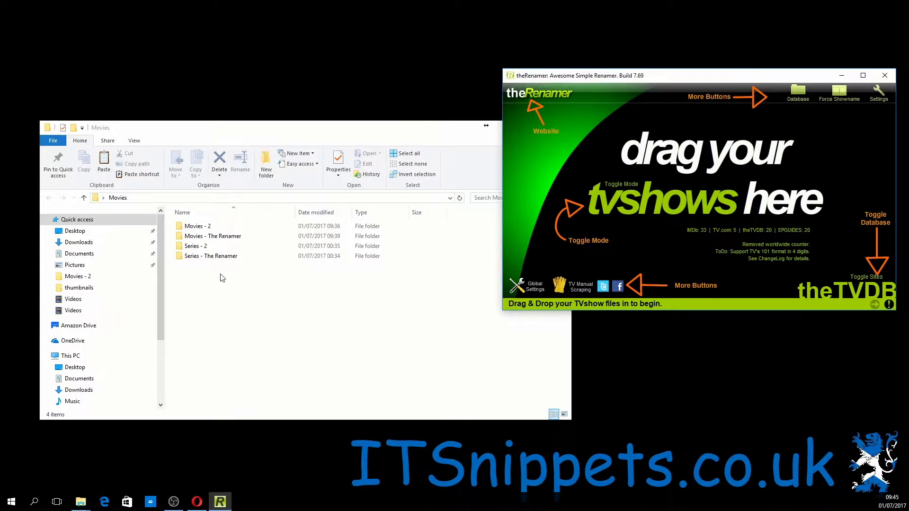
{"action": "double_click", "coordinate": [215, 256]}
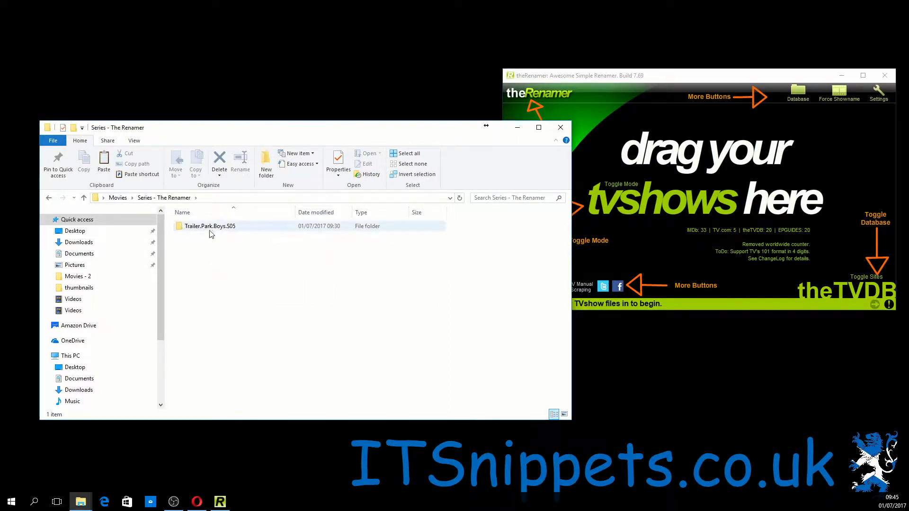
{"action": "double_click", "coordinate": [210, 227]}
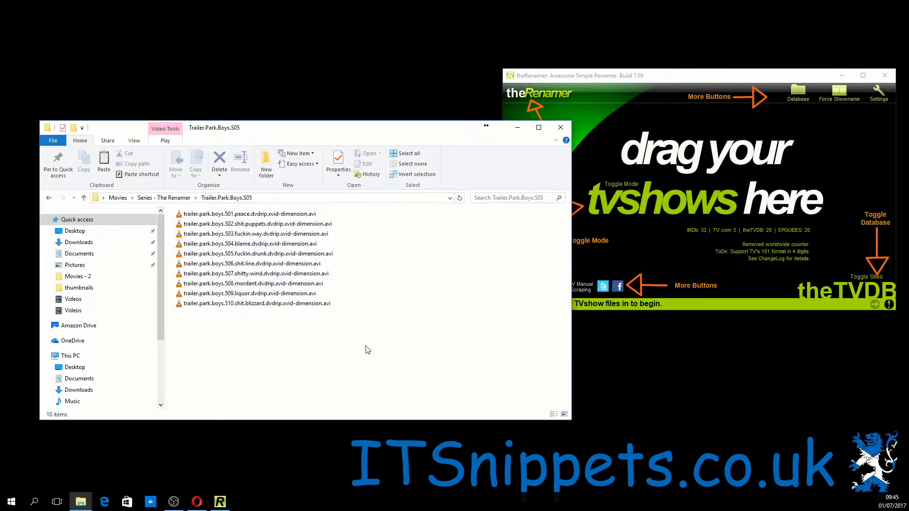
{"action": "left_click_drag", "start_coordinate": [359, 345], "coordinate": [239, 214]}
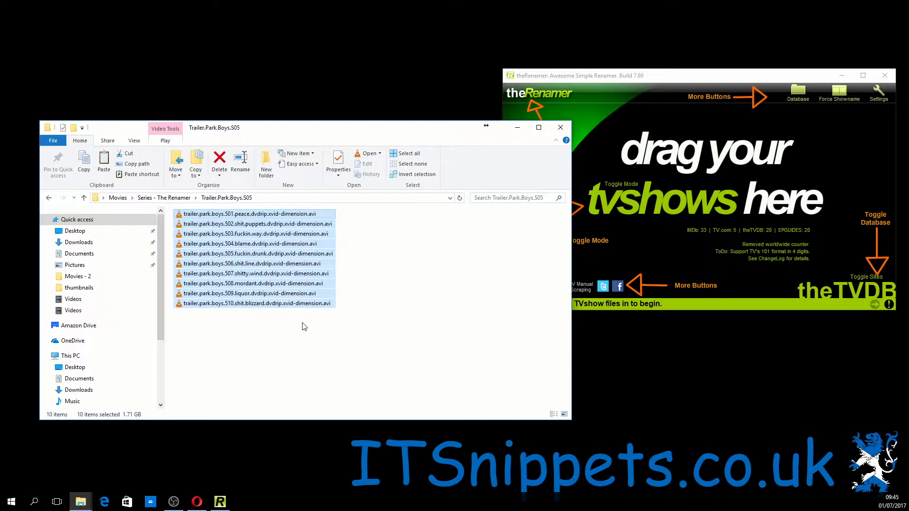
{"action": "left_click", "coordinate": [165, 198]}
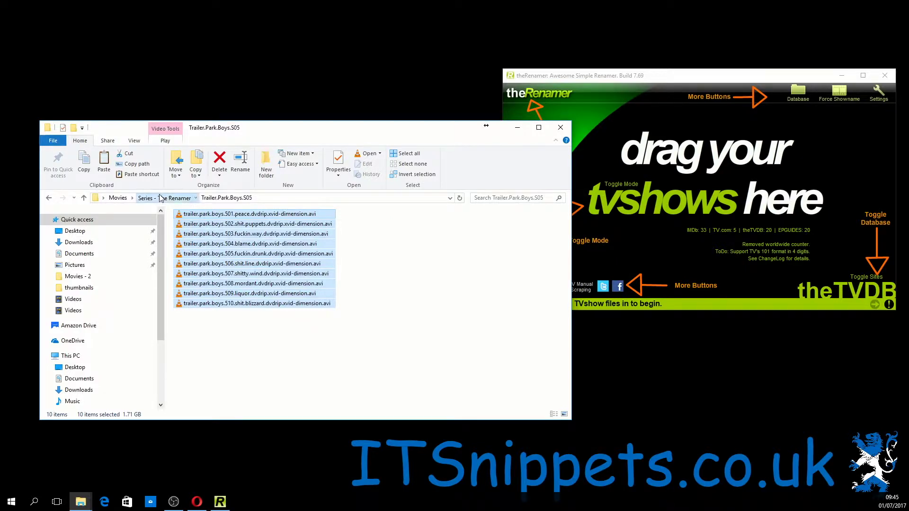
{"action": "left_click_drag", "start_coordinate": [220, 229], "coordinate": [709, 223]}
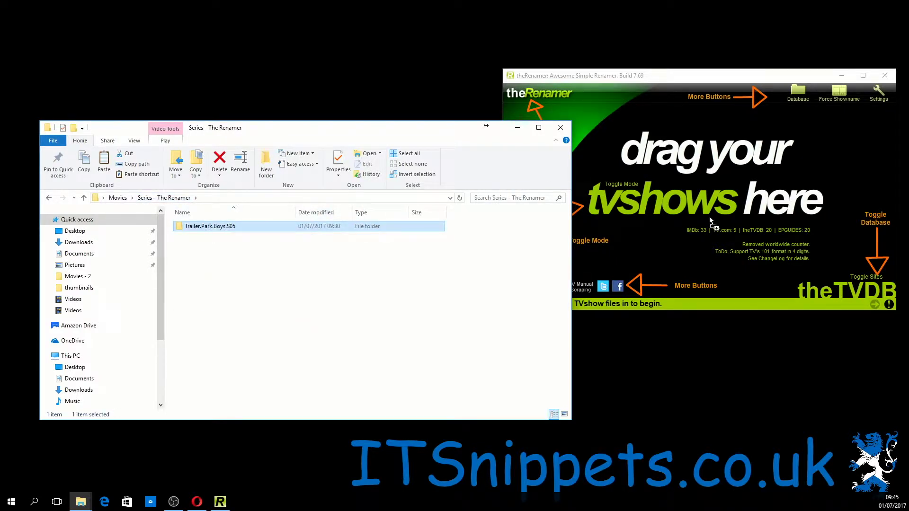
- Drop Trailer.Park.Boys.S05 onto theRenamer and apply theTVDB episode names to all 10 files
{"action": "left_click_drag", "start_coordinate": [710, 223], "coordinate": [761, 221]}
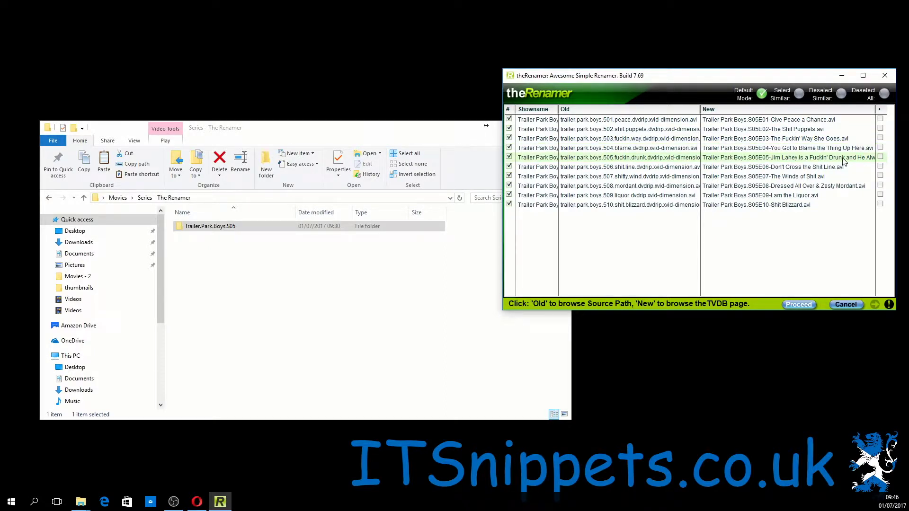
{"action": "left_click", "coordinate": [800, 305]}
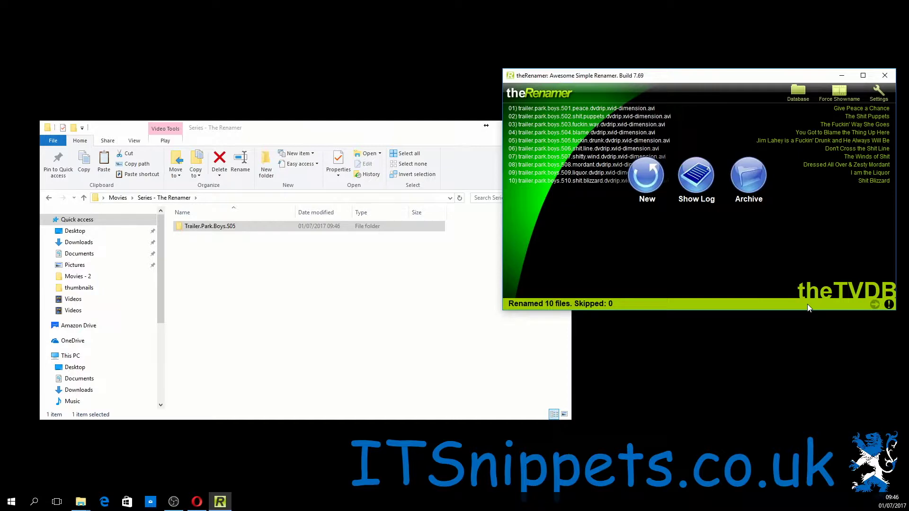
- Start a new session and check the 10 renamed Trailer Park Boys episodes in Explorer
{"action": "left_click", "coordinate": [643, 176]}
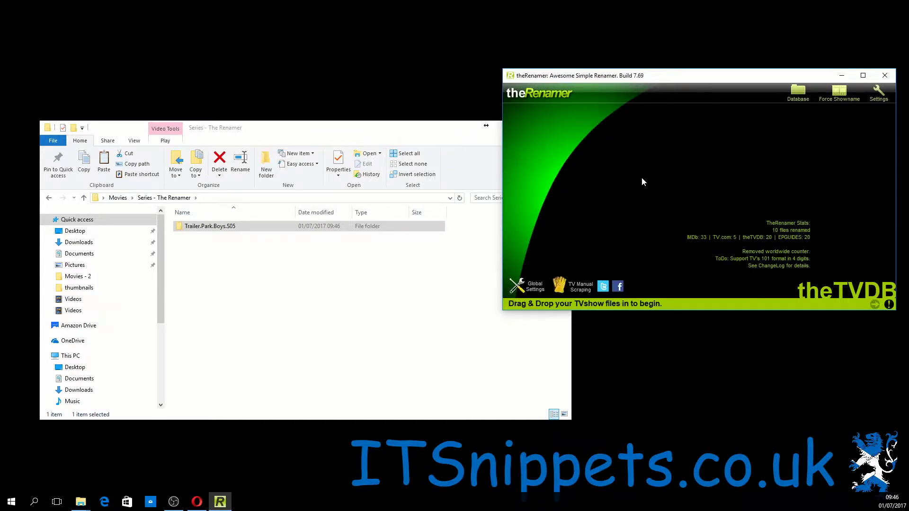
{"action": "left_click", "coordinate": [310, 281]}
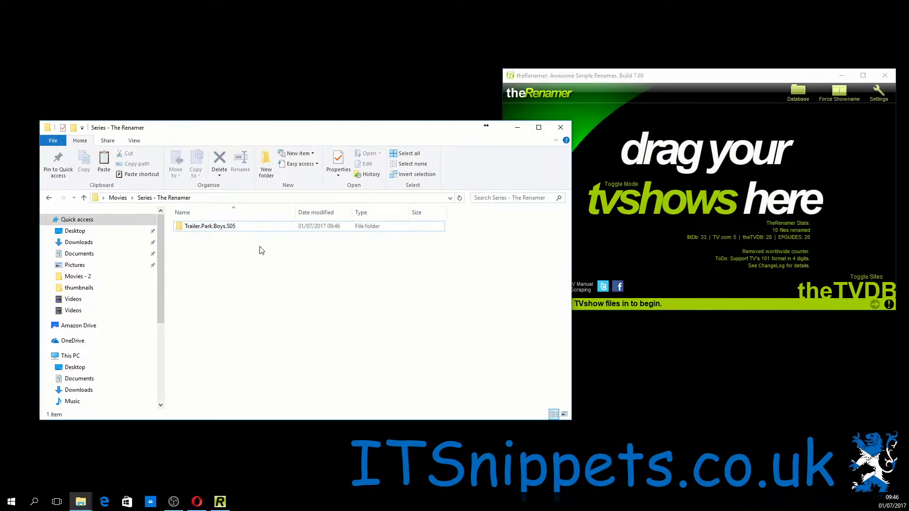
{"action": "double_click", "coordinate": [235, 227]}
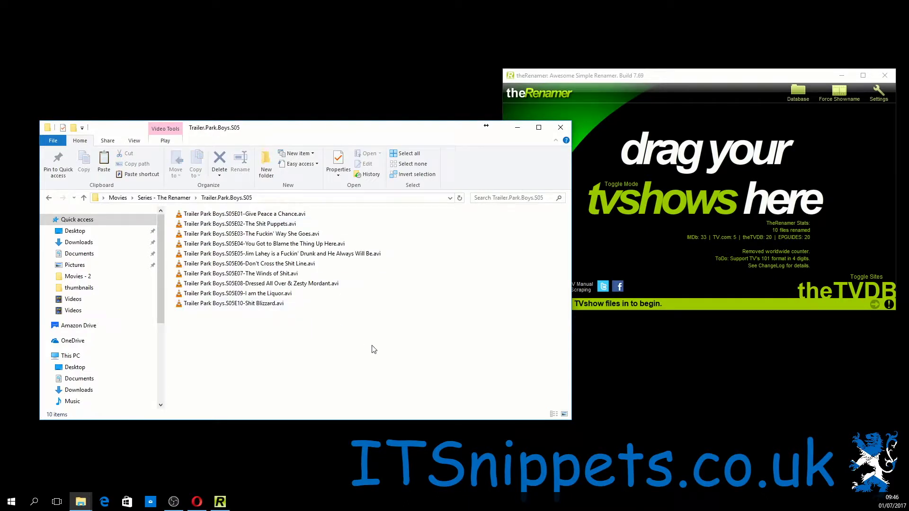
{"action": "left_click_drag", "start_coordinate": [337, 341], "coordinate": [166, 206]}
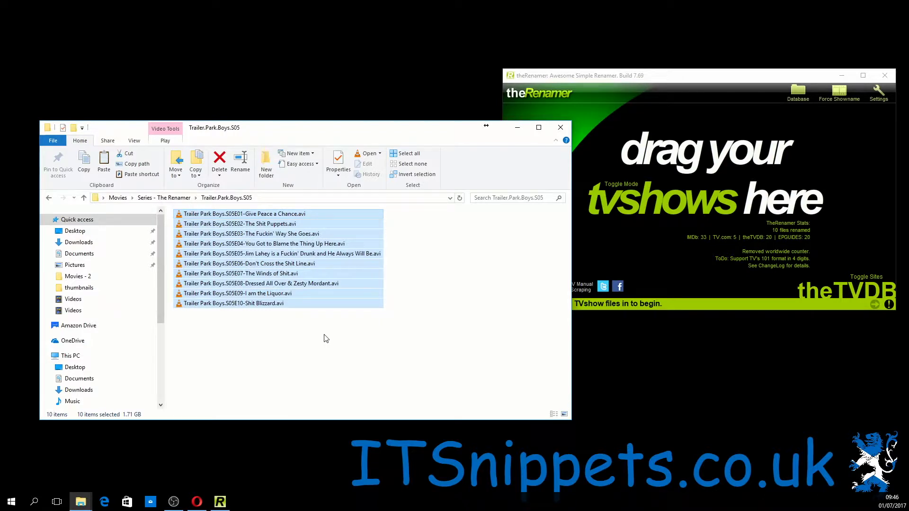
- Browse Explorer to Movies - The Renamer and open theRenamer's TV settings
{"action": "left_click", "coordinate": [164, 198]}
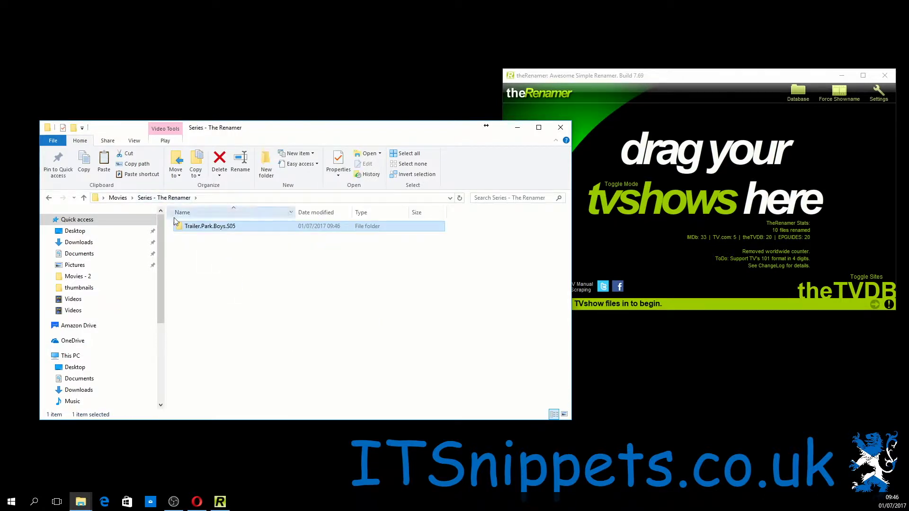
{"action": "left_click", "coordinate": [118, 198]}
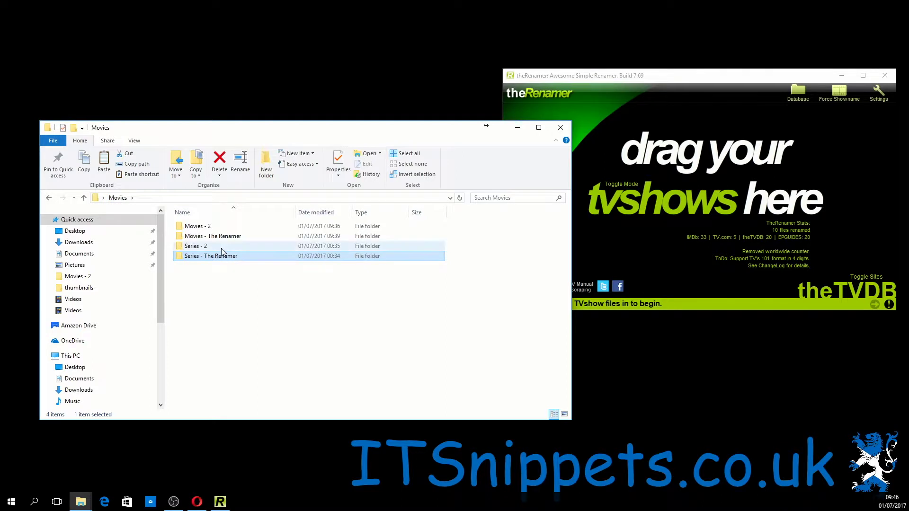
{"action": "double_click", "coordinate": [220, 236]}
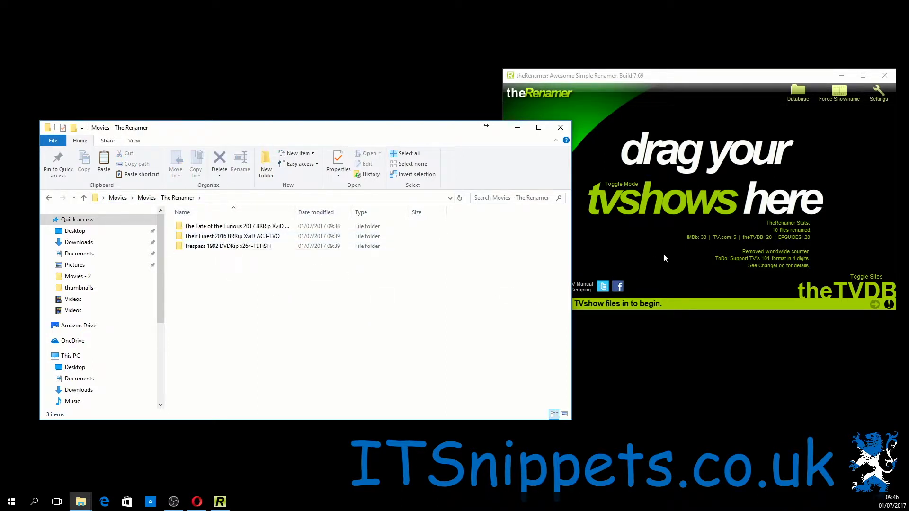
{"action": "left_click", "coordinate": [658, 266]}
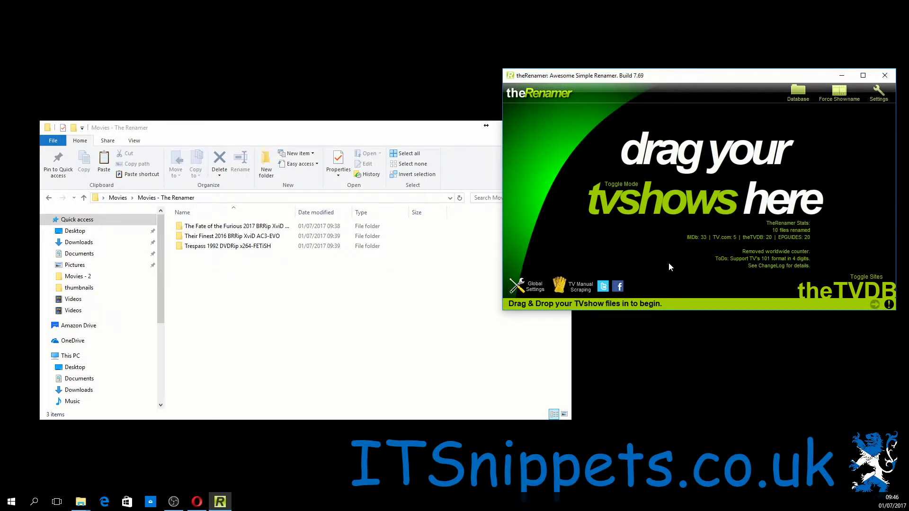
{"action": "left_click", "coordinate": [878, 94]}
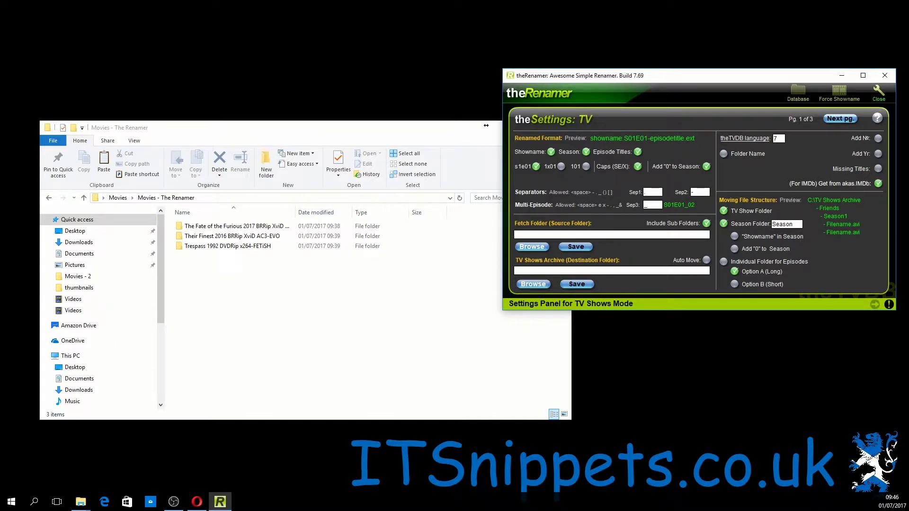
- Paste the Movies - The Renamer path into the TV fetch and archive folder fields and save both
{"action": "left_click", "coordinate": [226, 199]}
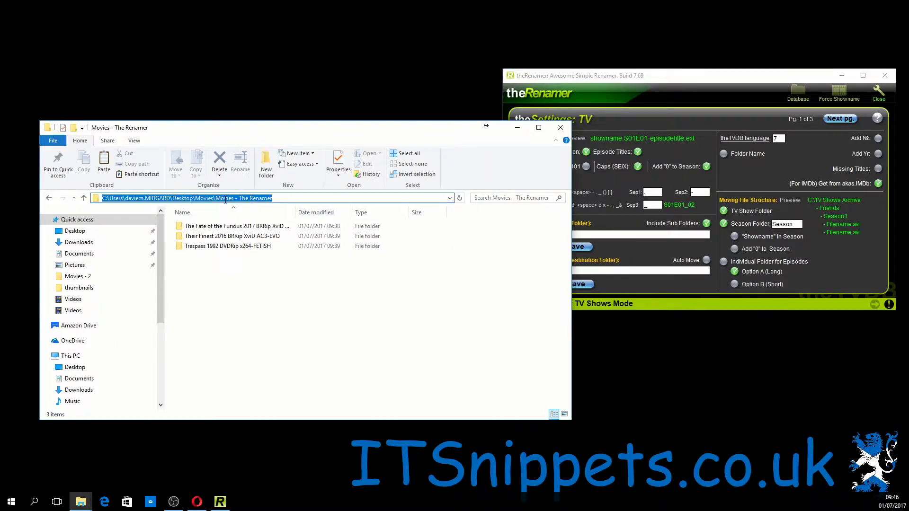
{"action": "key", "text": "ctrl+c"}
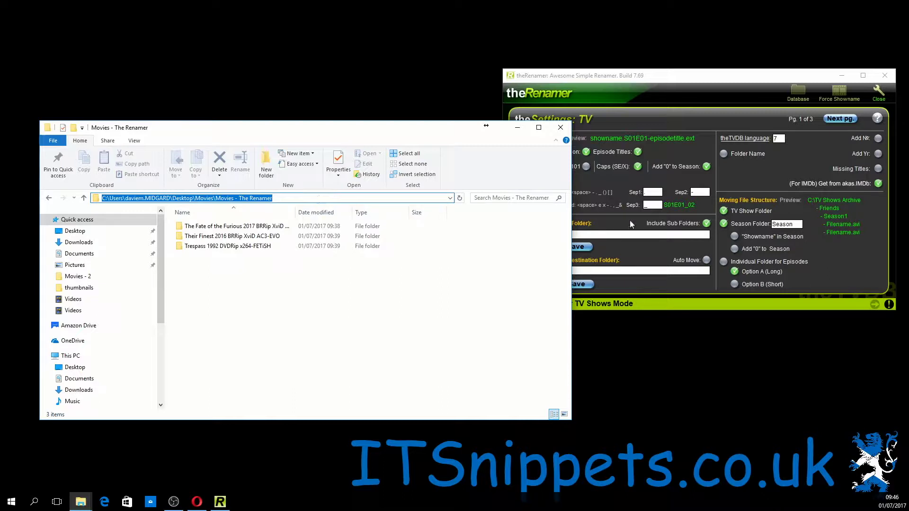
{"action": "left_click", "coordinate": [625, 237]}
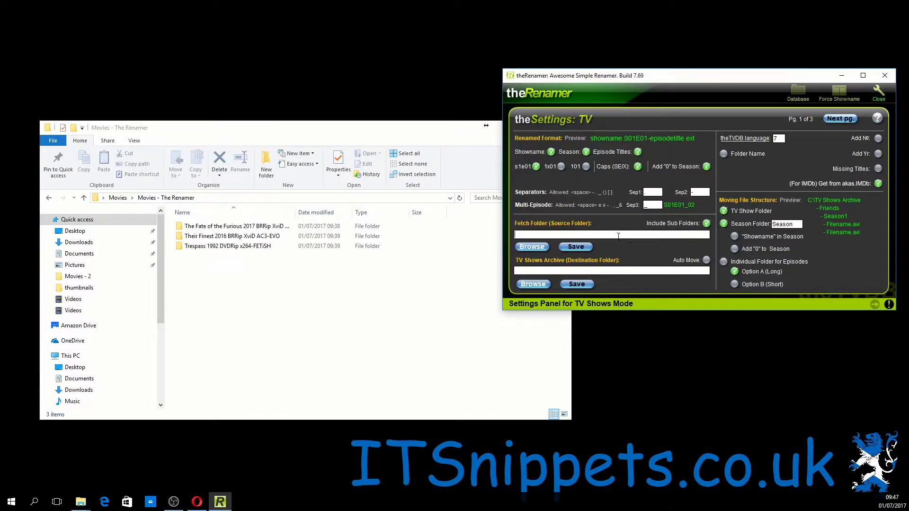
{"action": "right_click", "coordinate": [616, 236]}
{"action": "left_click", "coordinate": [635, 262]}
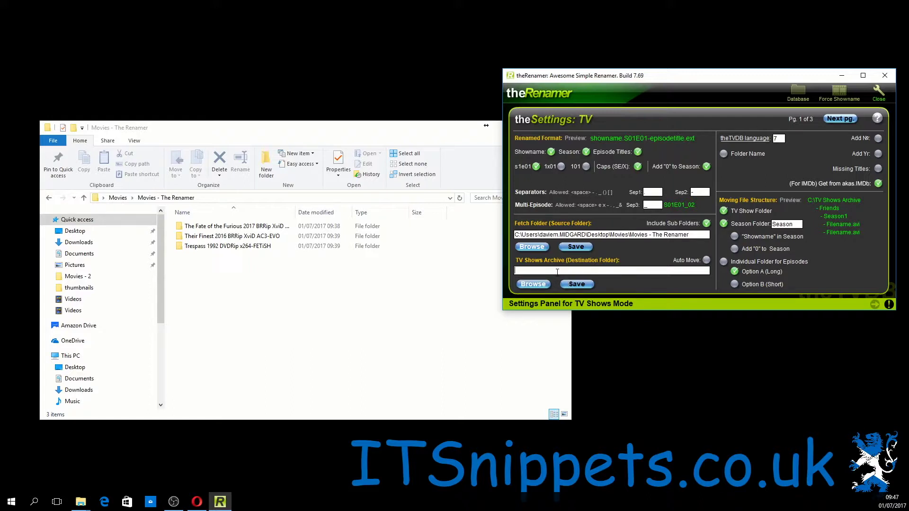
{"action": "right_click", "coordinate": [557, 272]}
{"action": "left_click", "coordinate": [592, 301]}
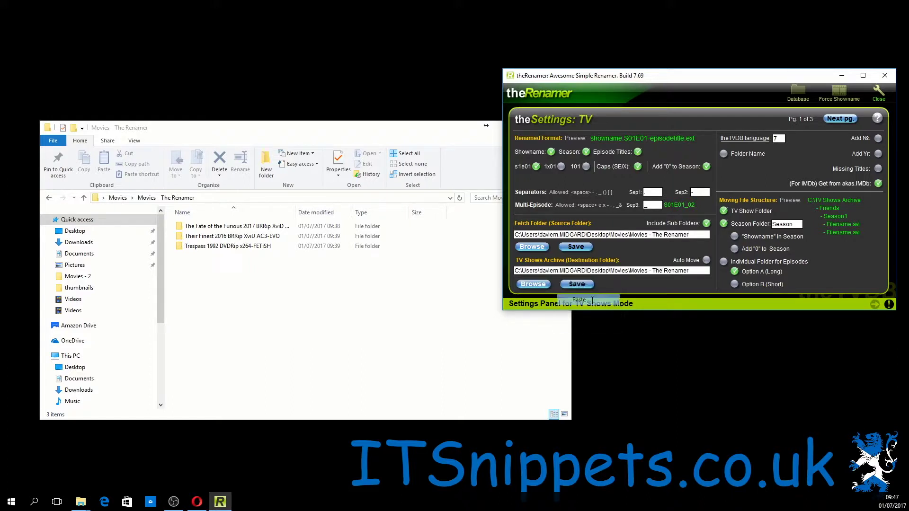
{"action": "left_click", "coordinate": [584, 248]}
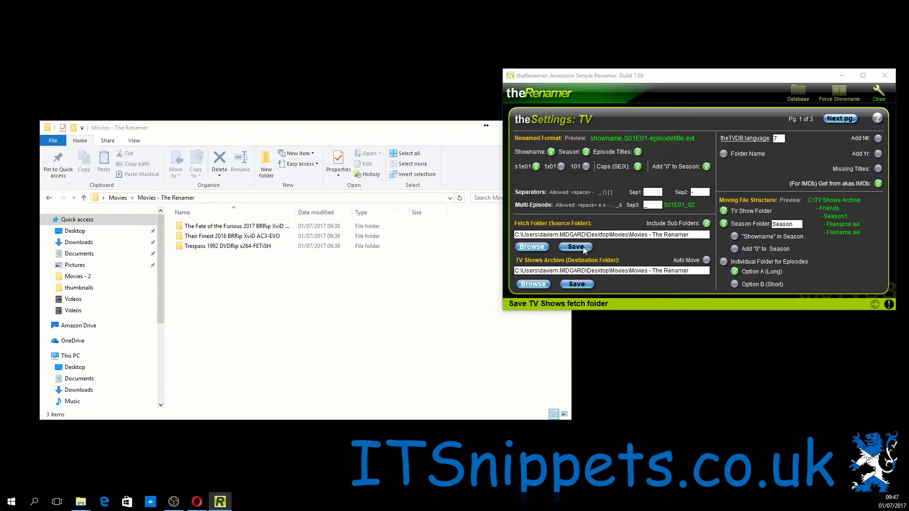
{"action": "left_click", "coordinate": [738, 301]}
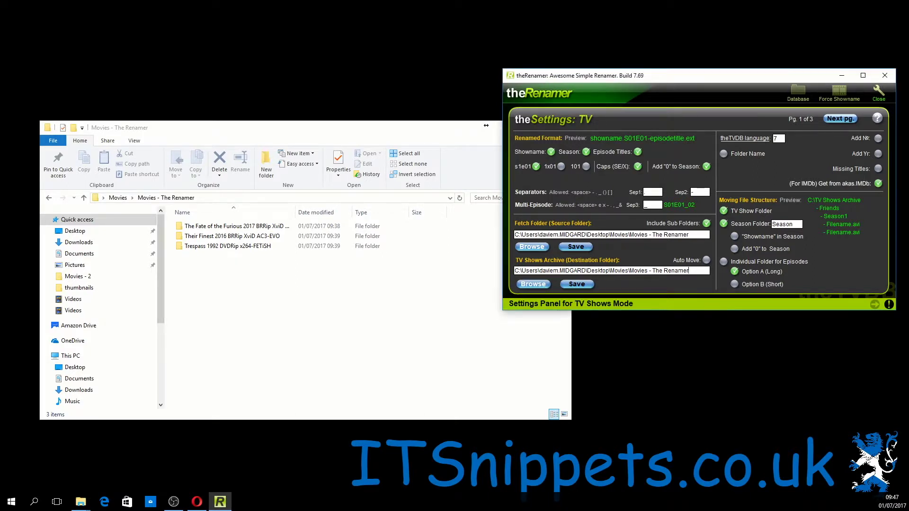
{"action": "left_click", "coordinate": [571, 285]}
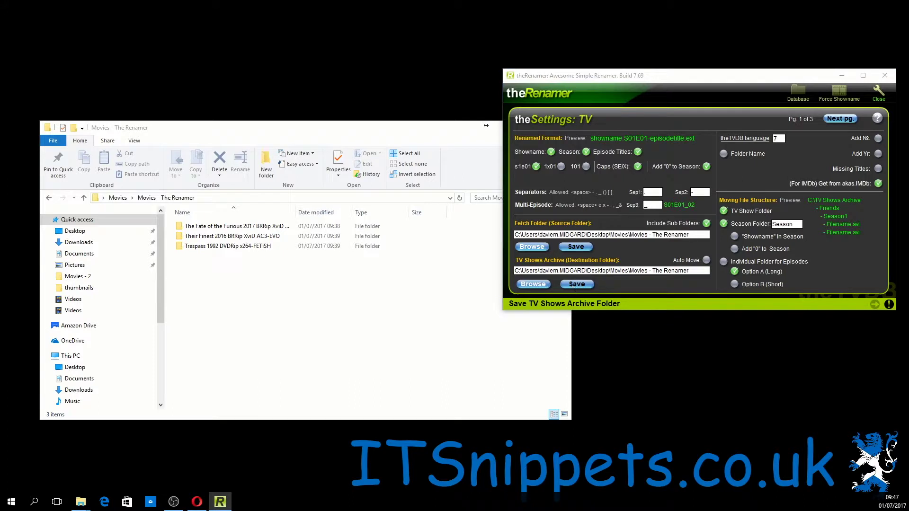
{"action": "key", "text": "Return"}
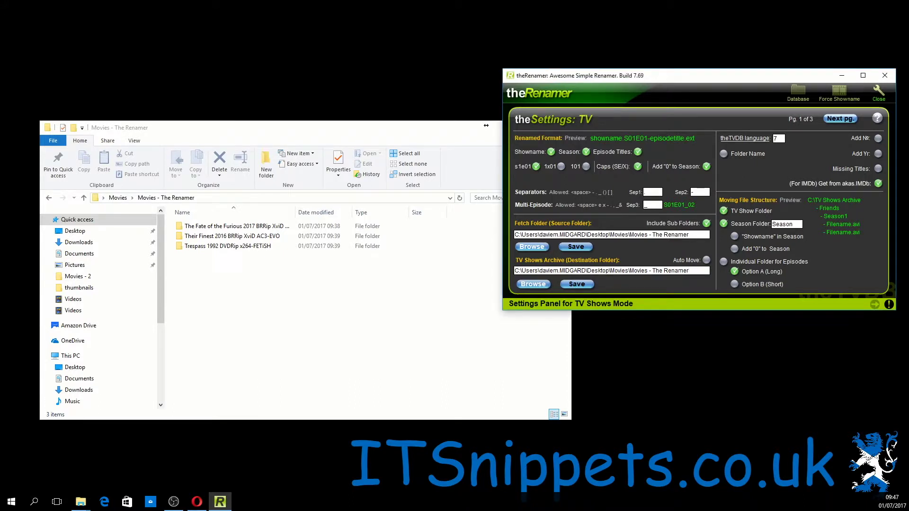
- Close the TV settings, switch theRenamer to movie mode and review the movie settings
{"action": "left_click", "coordinate": [880, 99]}
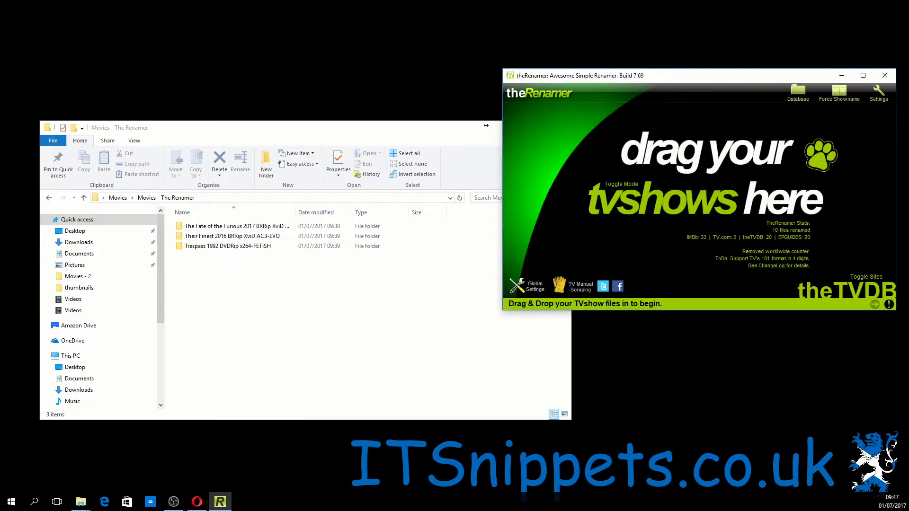
{"action": "left_click", "coordinate": [686, 222]}
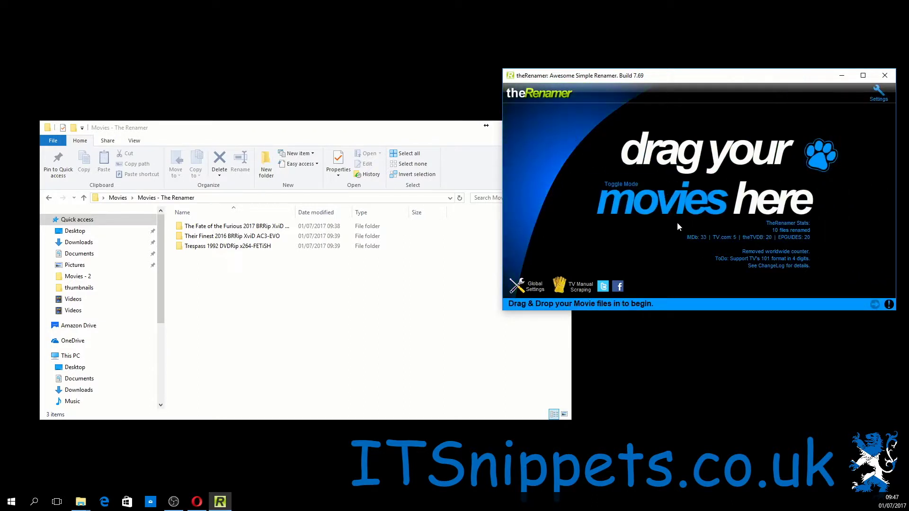
{"action": "left_click", "coordinate": [878, 97]}
{"action": "left_click", "coordinate": [878, 94]}
- Load the Movies - The Renamer folder into theRenamer to preview names for its three movies
{"action": "left_click", "coordinate": [218, 295]}
{"action": "left_click_drag", "start_coordinate": [327, 276], "coordinate": [218, 226]}
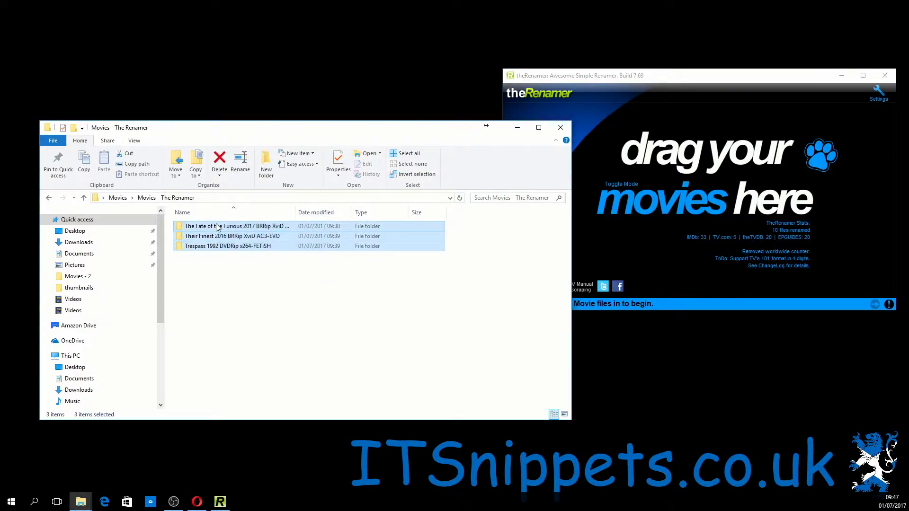
{"action": "left_click", "coordinate": [118, 197]}
{"action": "left_click_drag", "start_coordinate": [195, 236], "coordinate": [677, 214]}
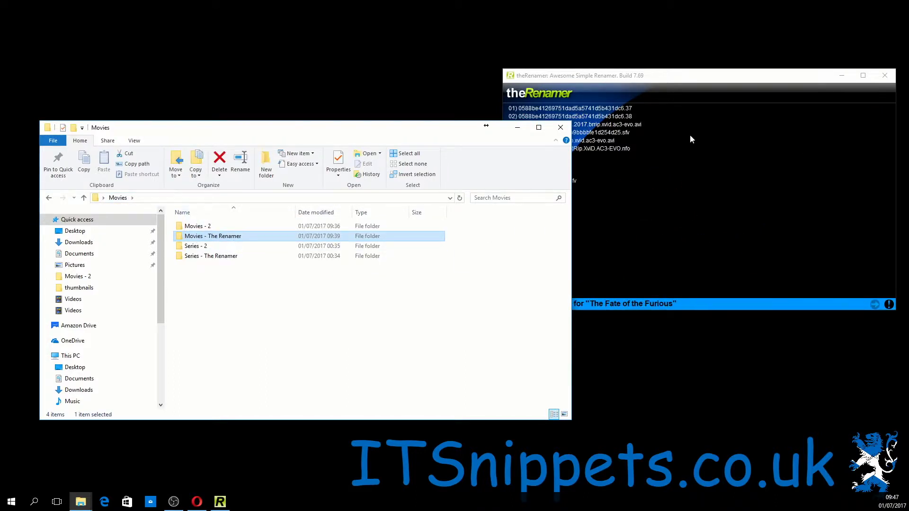
{"action": "left_click", "coordinate": [705, 81]}
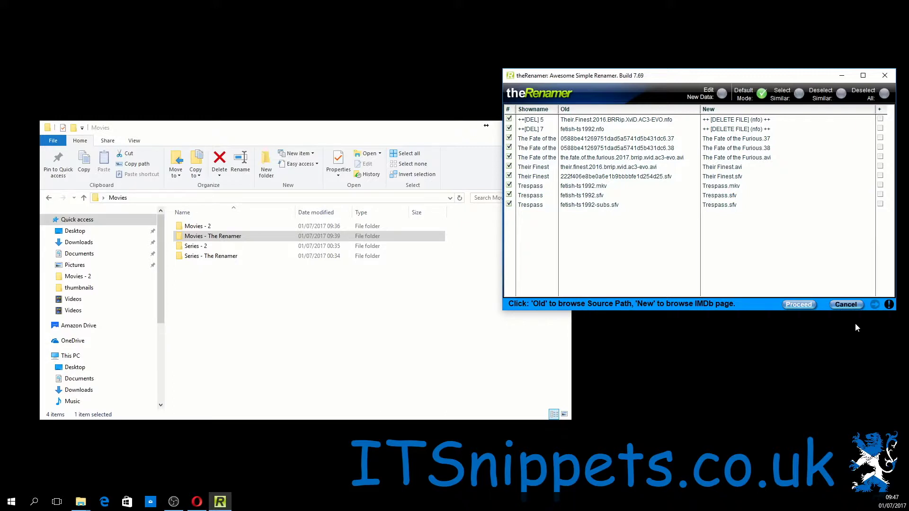
- Compare the proposed movie names against the Explorer folders, then cancel the rename
{"action": "double_click", "coordinate": [213, 237]}
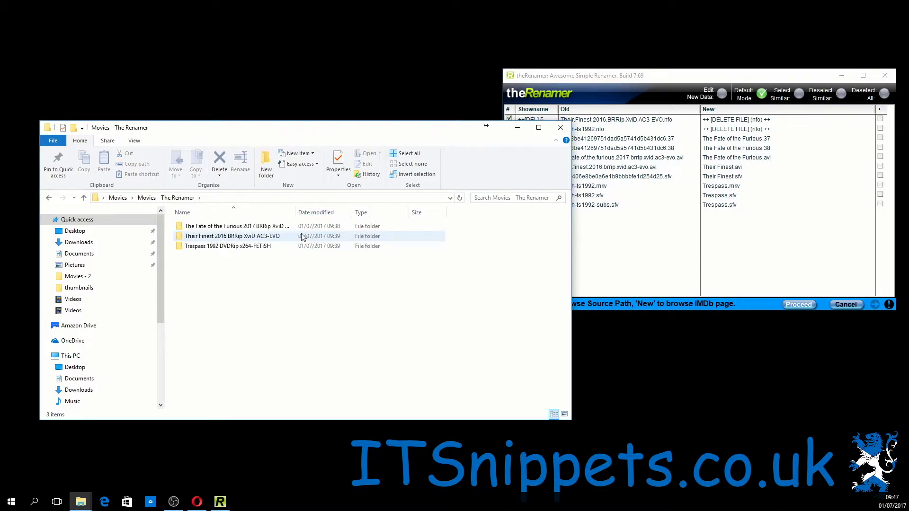
{"action": "left_click", "coordinate": [720, 77]}
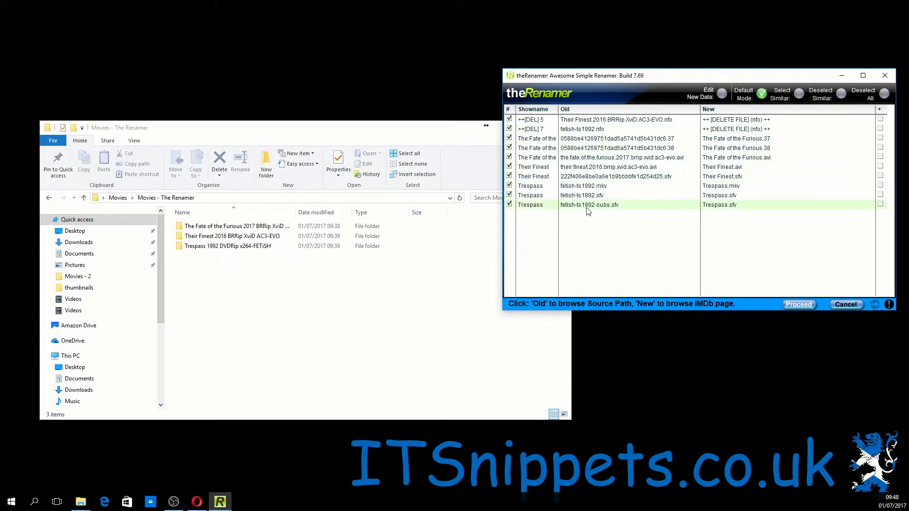
{"action": "left_click", "coordinate": [845, 305]}
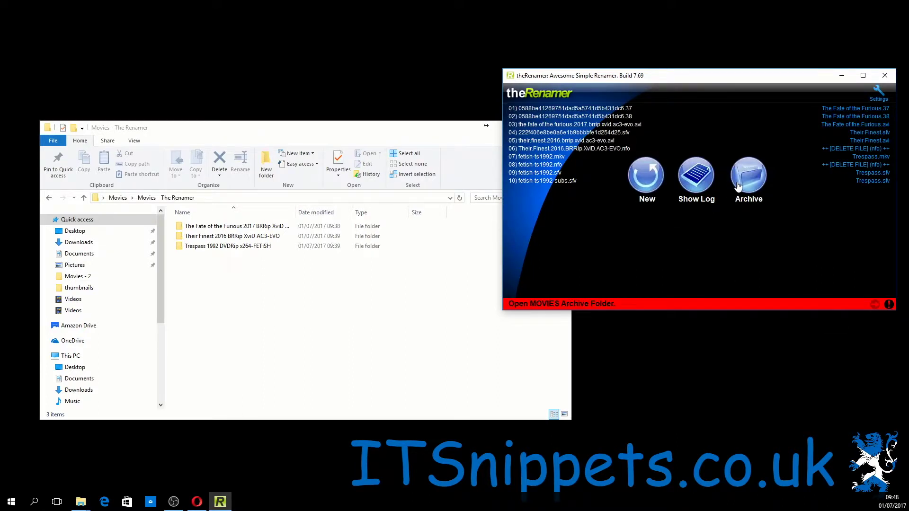
- Start a new session and tick Show Year 'In File' in the movie settings
{"action": "left_click", "coordinate": [648, 178]}
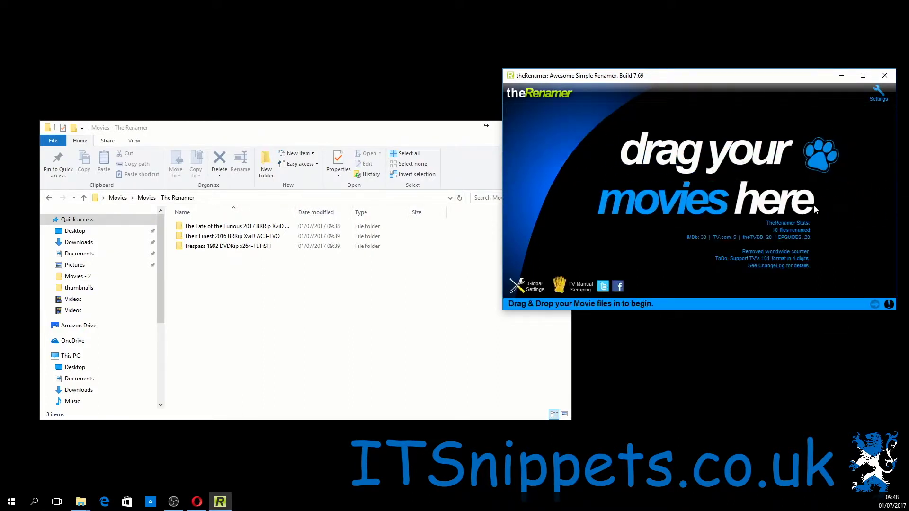
{"action": "left_click", "coordinate": [877, 101]}
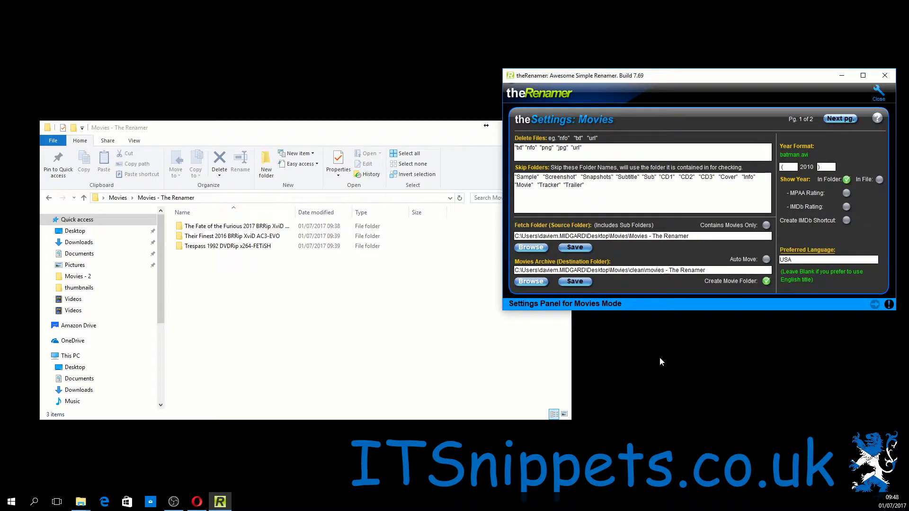
{"action": "left_click", "coordinate": [877, 182]}
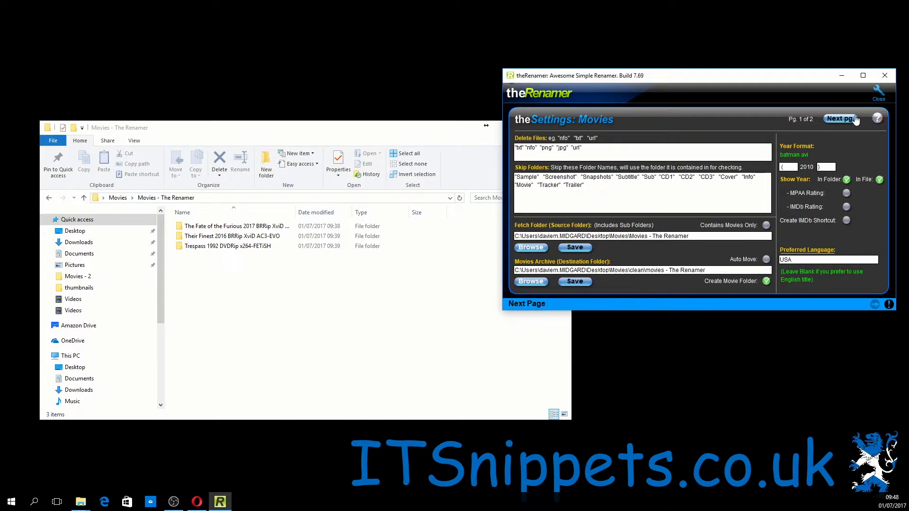
{"action": "left_click", "coordinate": [879, 92]}
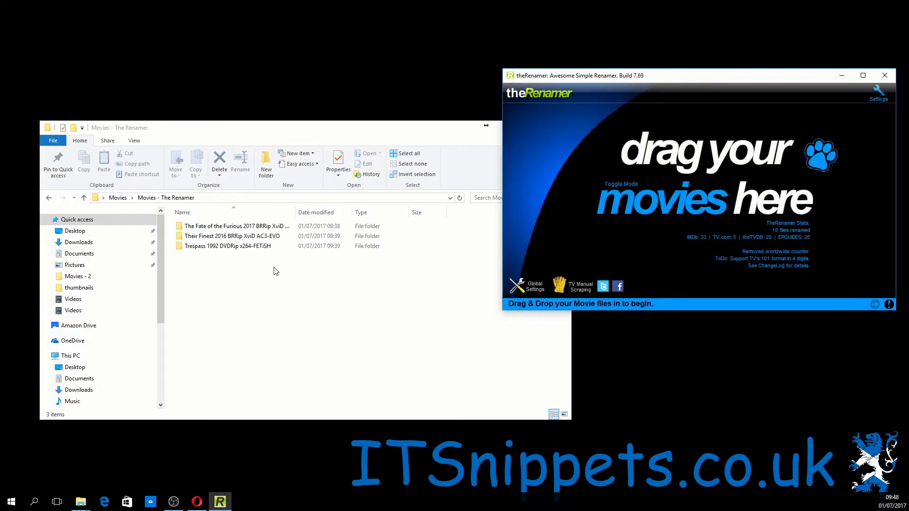
{"action": "left_click_drag", "start_coordinate": [304, 284], "coordinate": [667, 240]}
- Reload Movies - The Renamer to preview year-tagged names like Trespass (1992).mkv, then cancel
{"action": "left_click", "coordinate": [118, 198]}
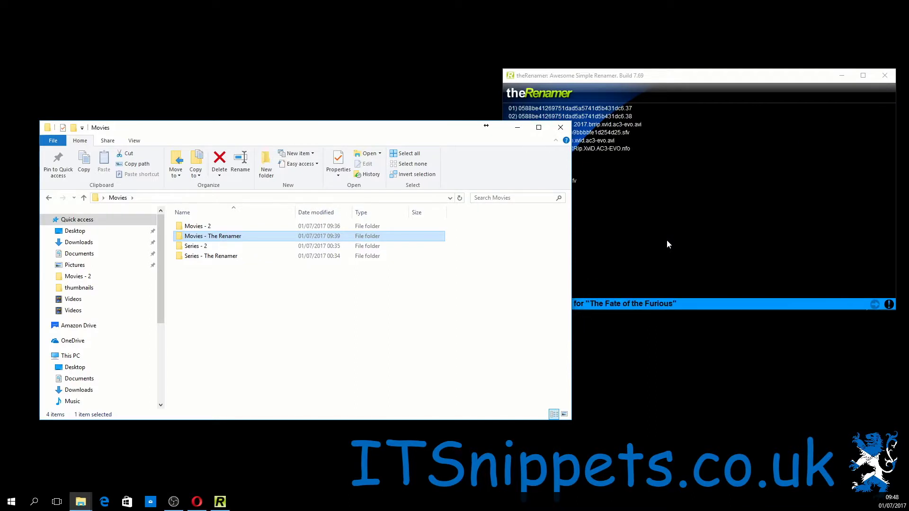
{"action": "left_click", "coordinate": [686, 77]}
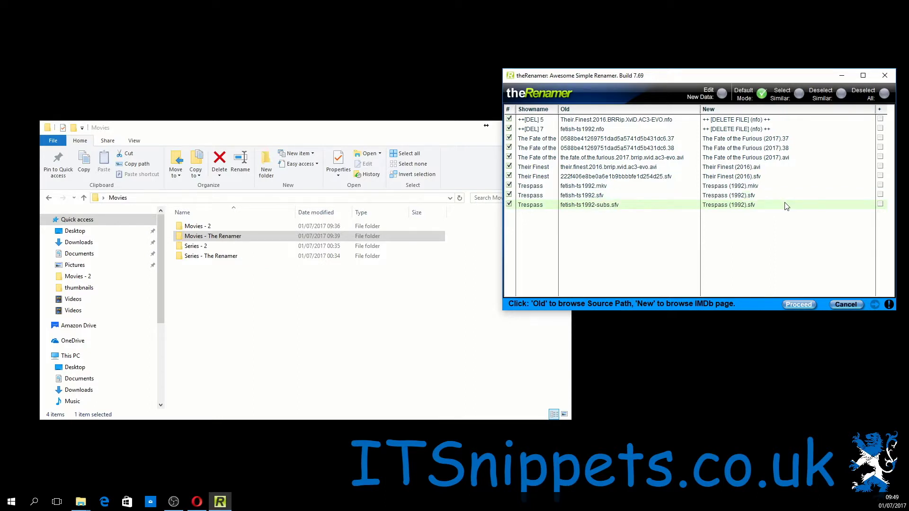
{"action": "left_click", "coordinate": [849, 305]}
- Check the Trespass 1992 folder's files, then add sfv to the movie Delete Files list
{"action": "left_click", "coordinate": [879, 92]}
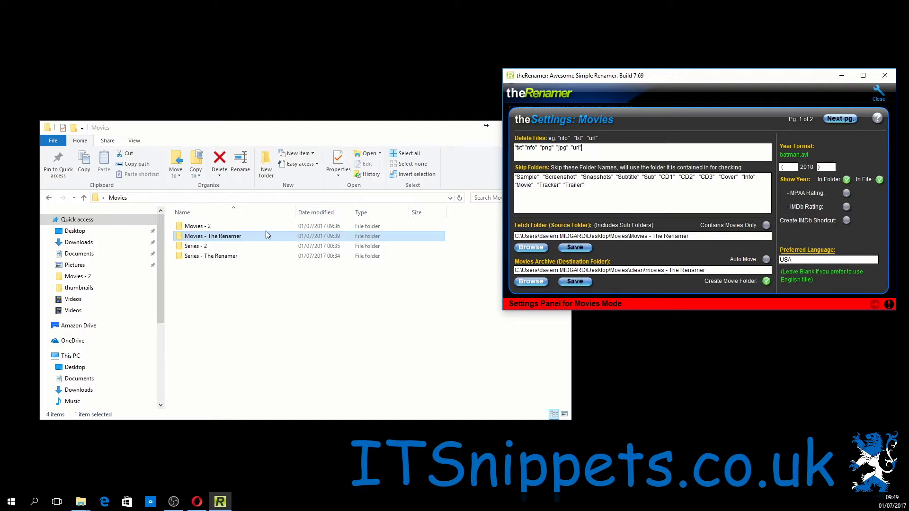
{"action": "double_click", "coordinate": [245, 237]}
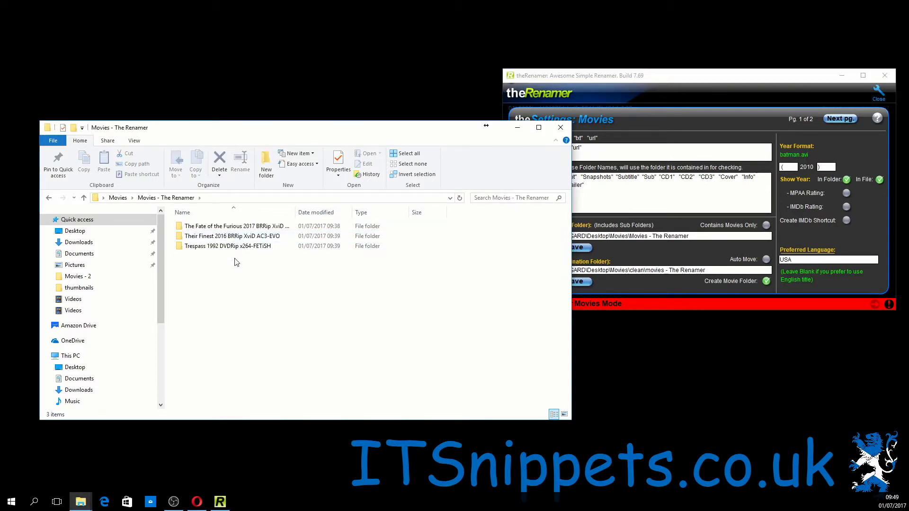
{"action": "left_click", "coordinate": [235, 248]}
{"action": "double_click", "coordinate": [235, 248]}
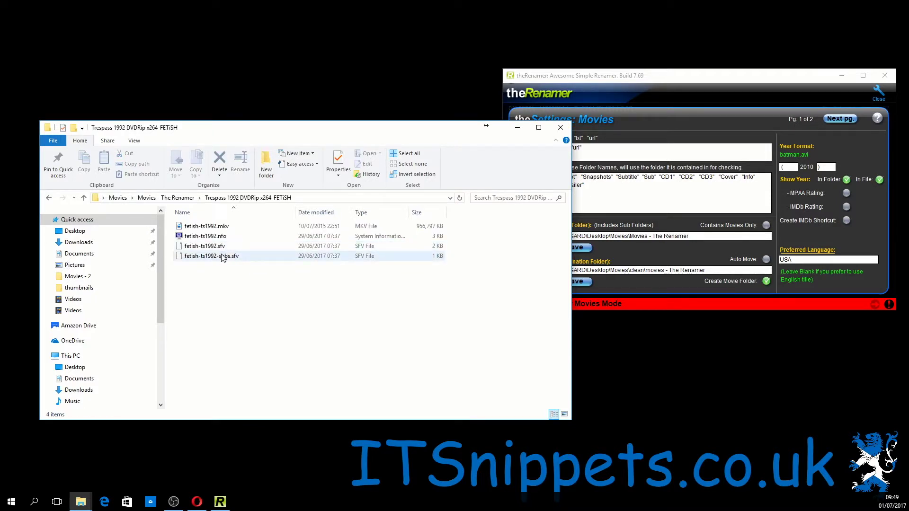
{"action": "left_click", "coordinate": [649, 152]}
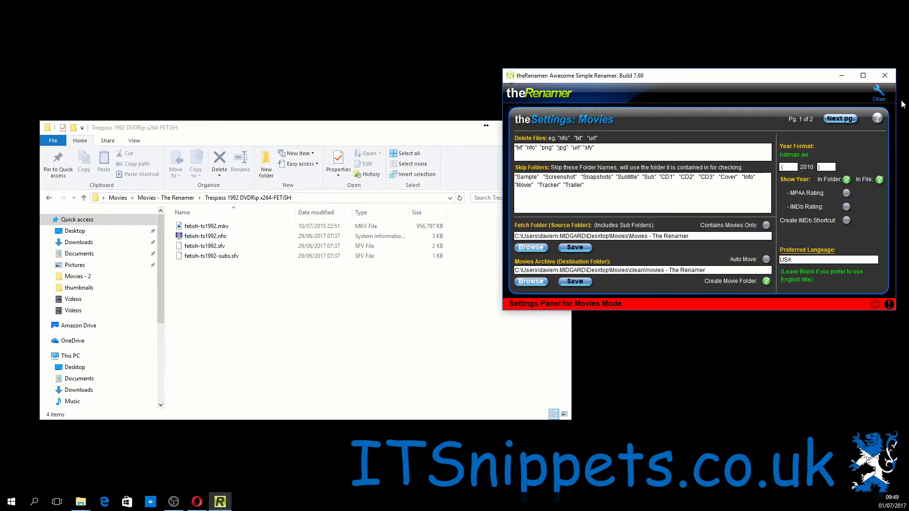
{"action": "left_click", "coordinate": [879, 93]}
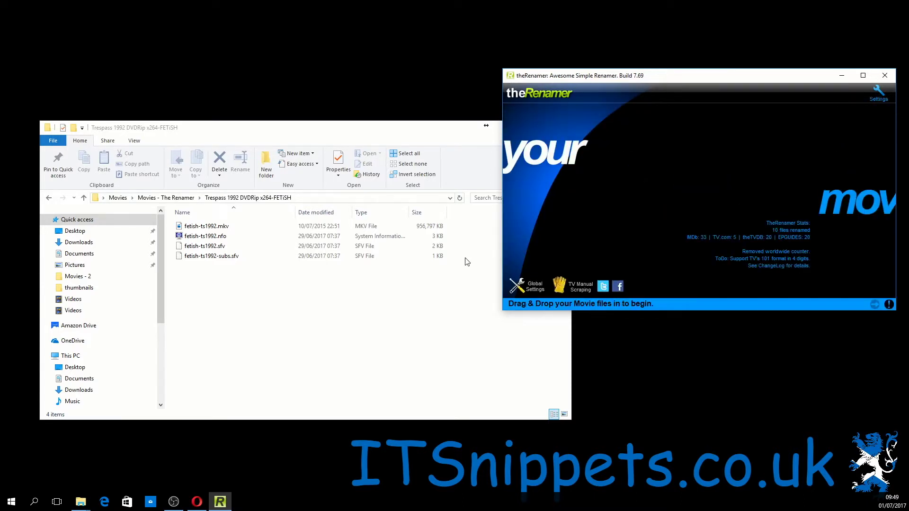
- Load the Movies - The Renamer folder into theRenamer to preview renames and nfo/sfv deletions
{"action": "left_click", "coordinate": [132, 199]}
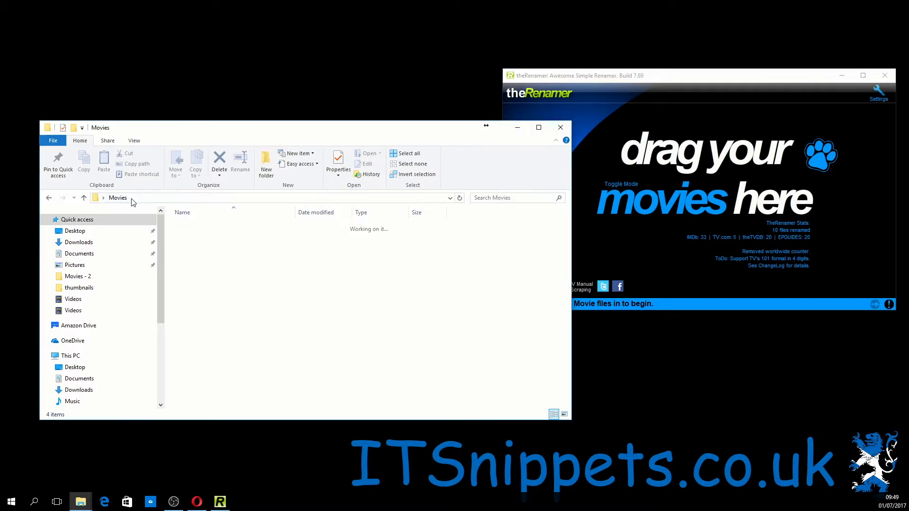
{"action": "double_click", "coordinate": [223, 236]}
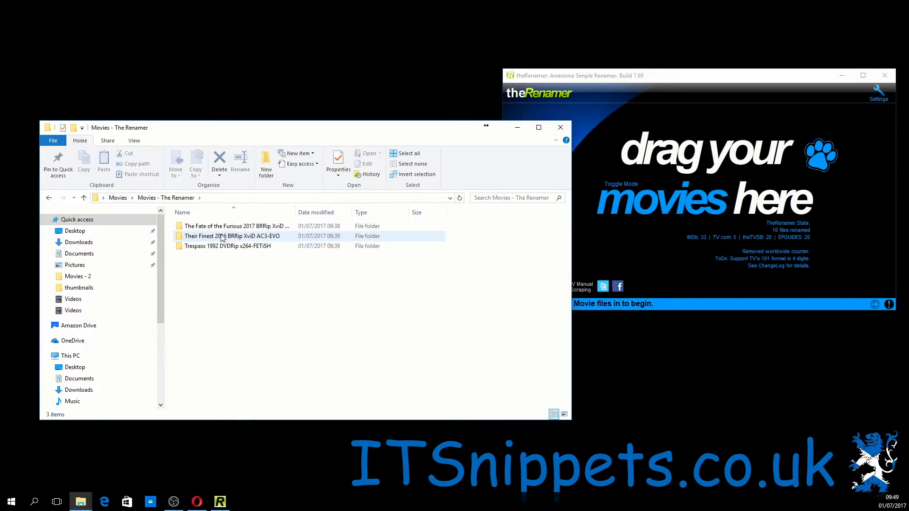
{"action": "left_click", "coordinate": [117, 197]}
{"action": "left_click_drag", "start_coordinate": [200, 235], "coordinate": [666, 209]}
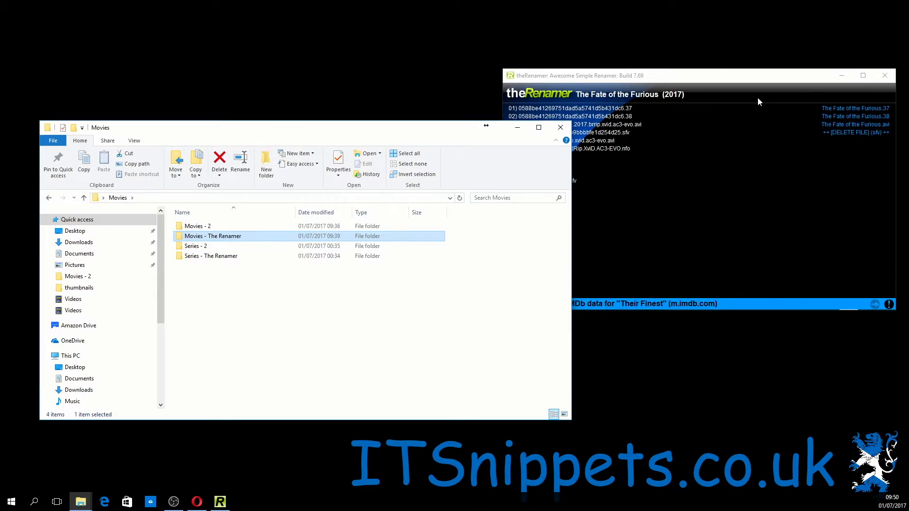
{"action": "left_click", "coordinate": [736, 80]}
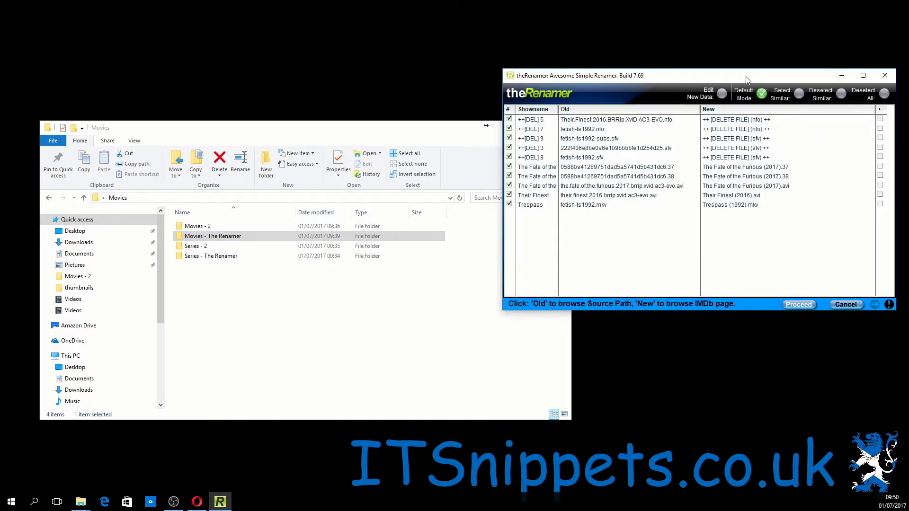
- Apply the renames and deletions, then delete the leftover .37 and .38 files in The Fate of the Furious (2017)
{"action": "left_click", "coordinate": [800, 304]}
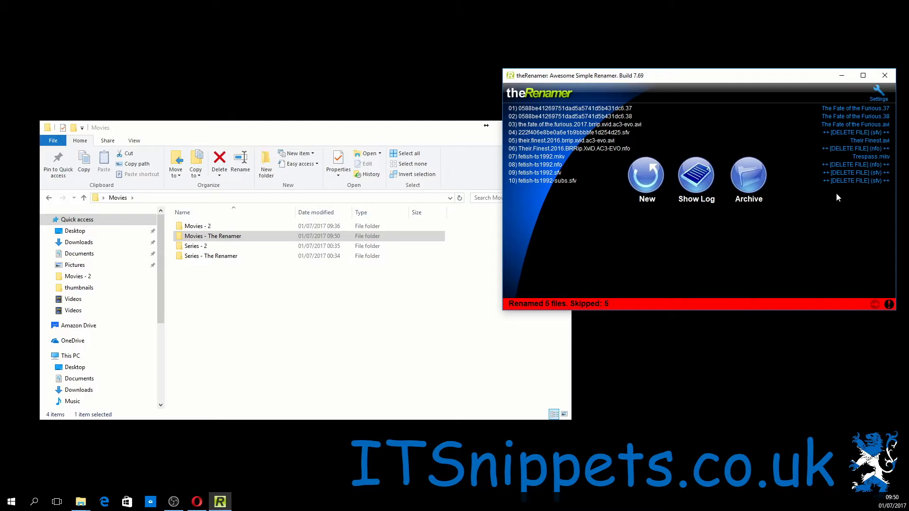
{"action": "double_click", "coordinate": [225, 236]}
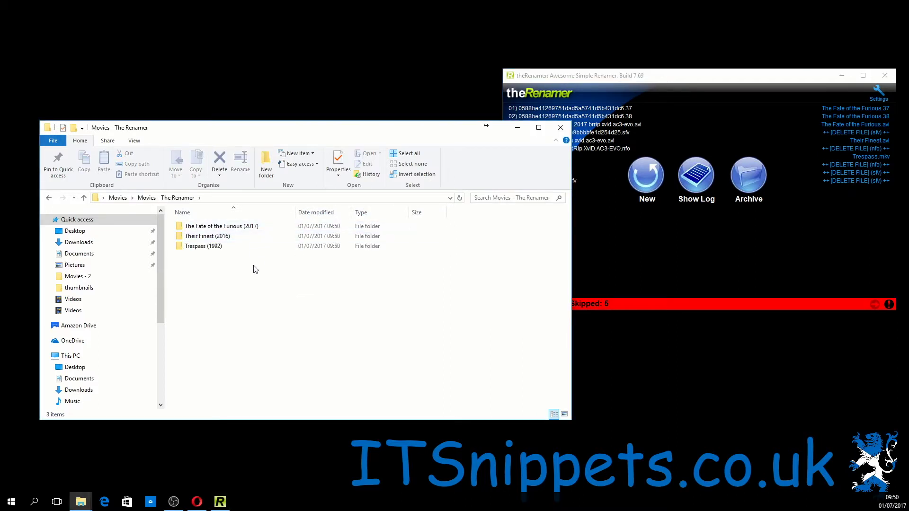
{"action": "double_click", "coordinate": [264, 227]}
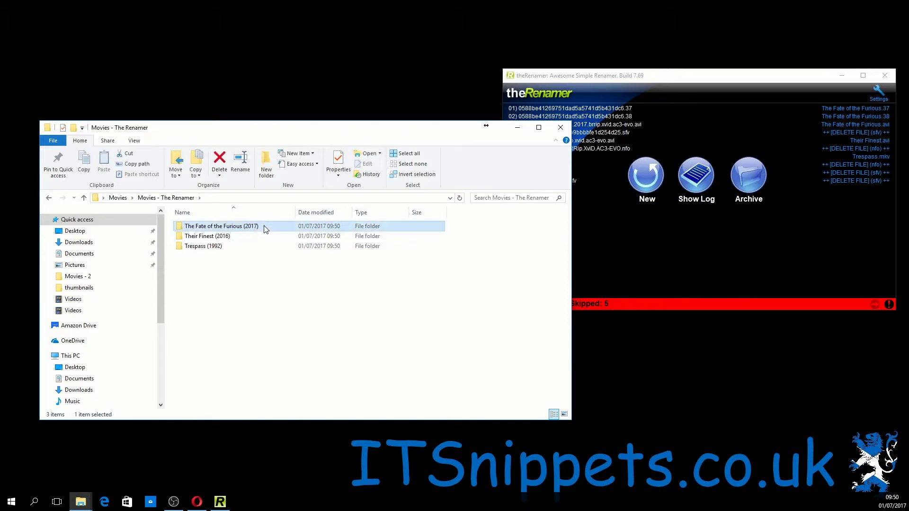
{"action": "left_click_drag", "start_coordinate": [501, 242], "coordinate": [396, 236]}
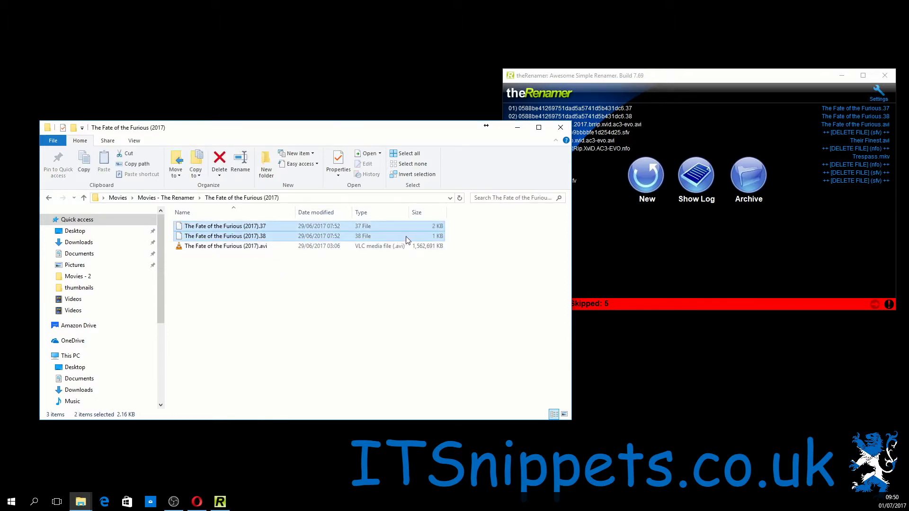
{"action": "key", "text": "Delete"}
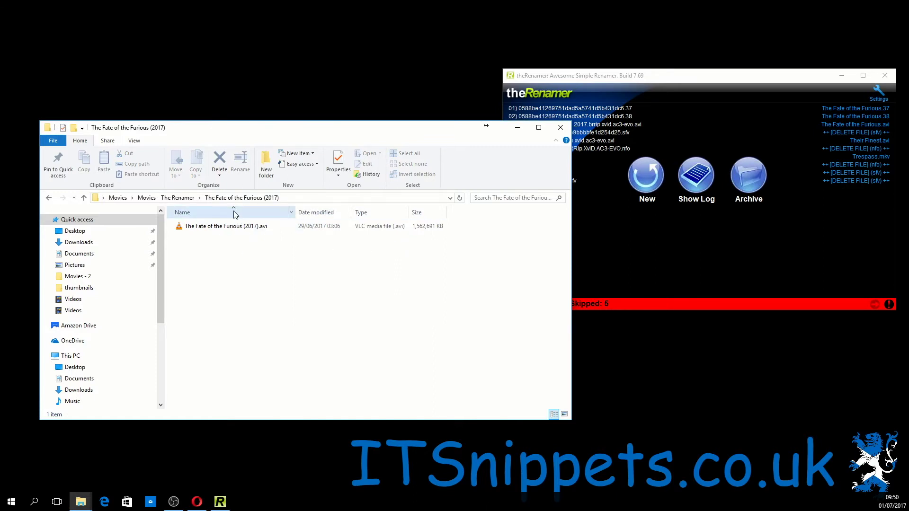
- Inspect the Their Finest (2016) and Trespass (1992) folders, then return to theRenamer's results
{"action": "left_click", "coordinate": [185, 197]}
{"action": "left_click", "coordinate": [221, 239]}
{"action": "double_click", "coordinate": [221, 238]}
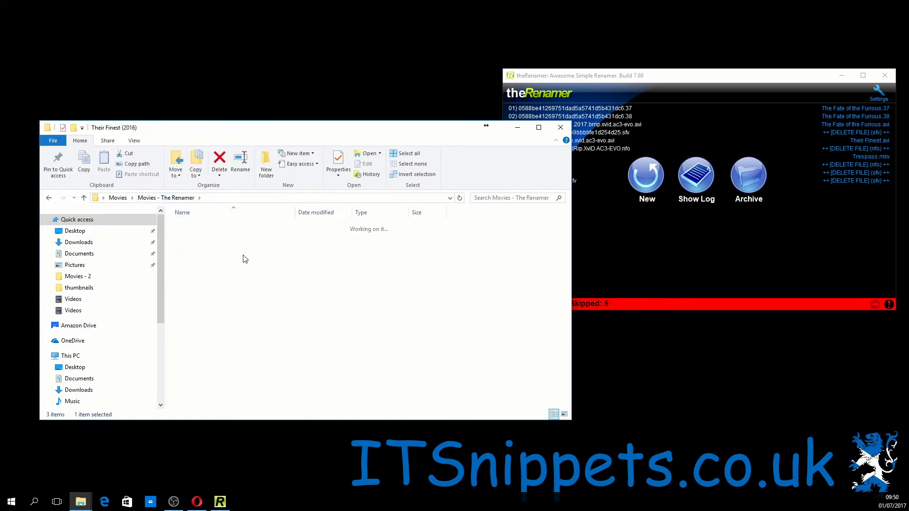
{"action": "left_click", "coordinate": [167, 198]}
{"action": "double_click", "coordinate": [211, 247]}
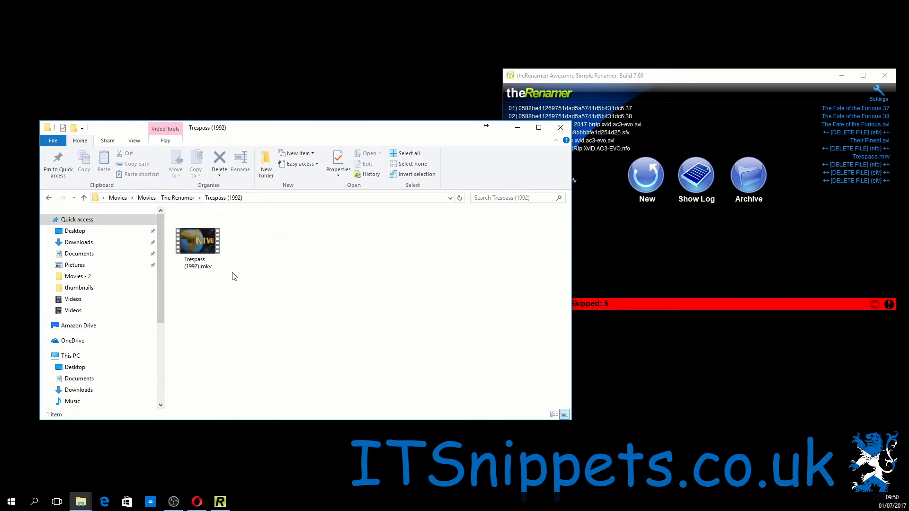
{"action": "left_click", "coordinate": [125, 199]}
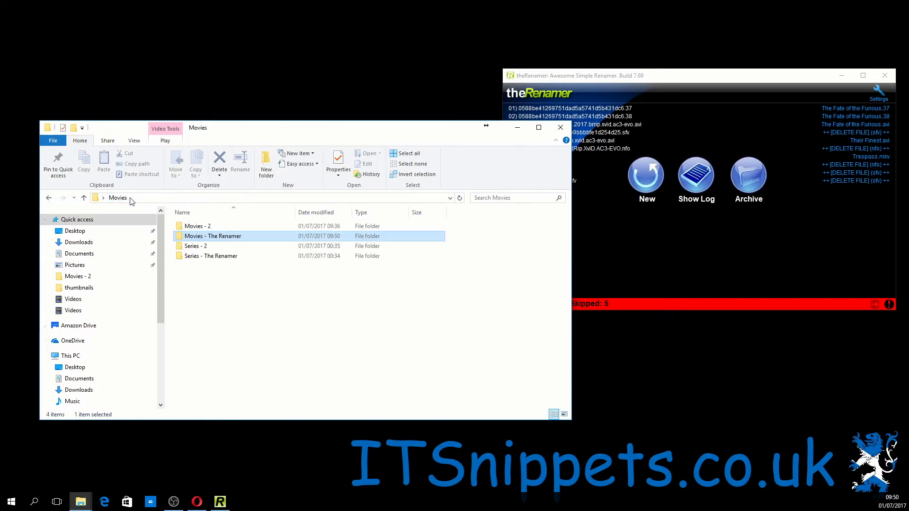
{"action": "left_click", "coordinate": [665, 243]}
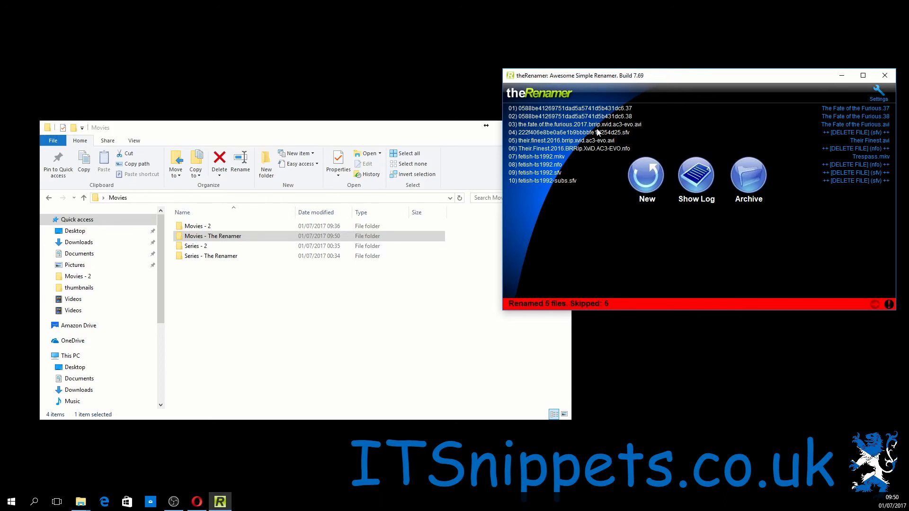
- Recentre theRenamer, start a new session, browse for a source folder, and close it after it crashes
{"action": "left_click_drag", "start_coordinate": [728, 80], "coordinate": [458, 77]}
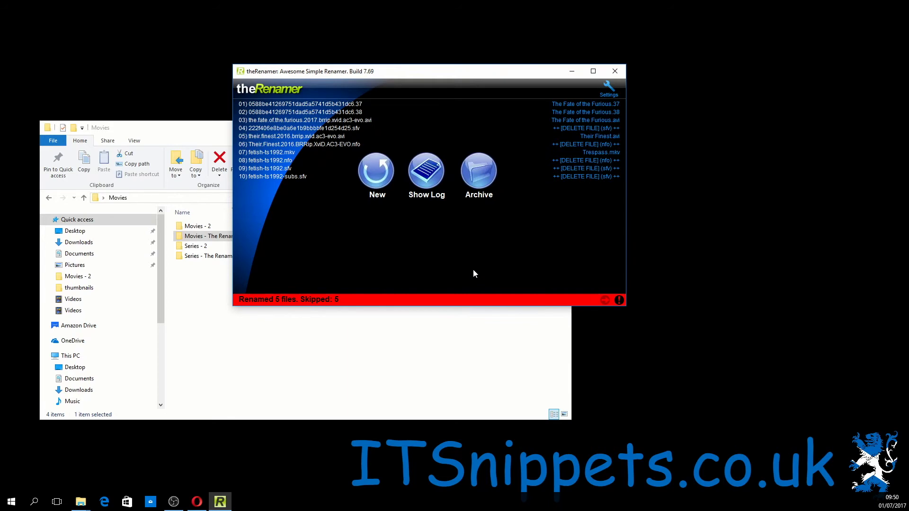
{"action": "left_click", "coordinate": [377, 171]}
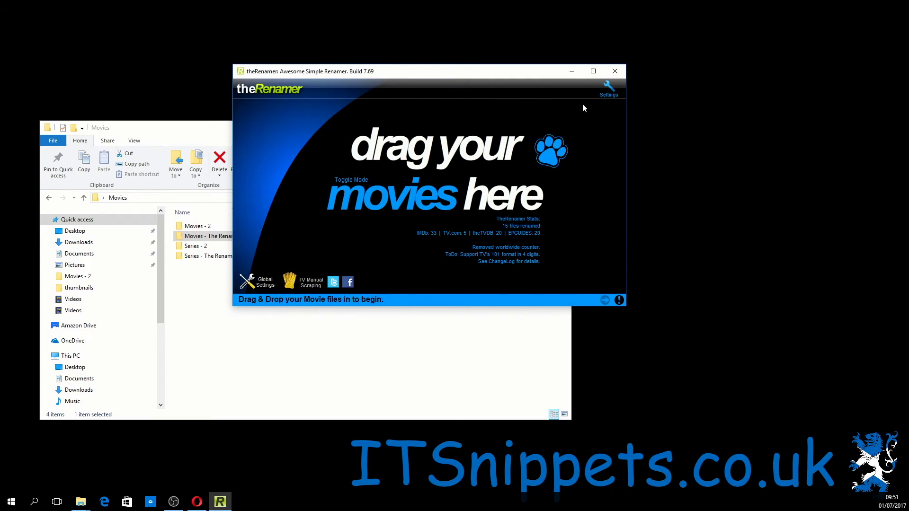
{"action": "left_click", "coordinate": [608, 88]}
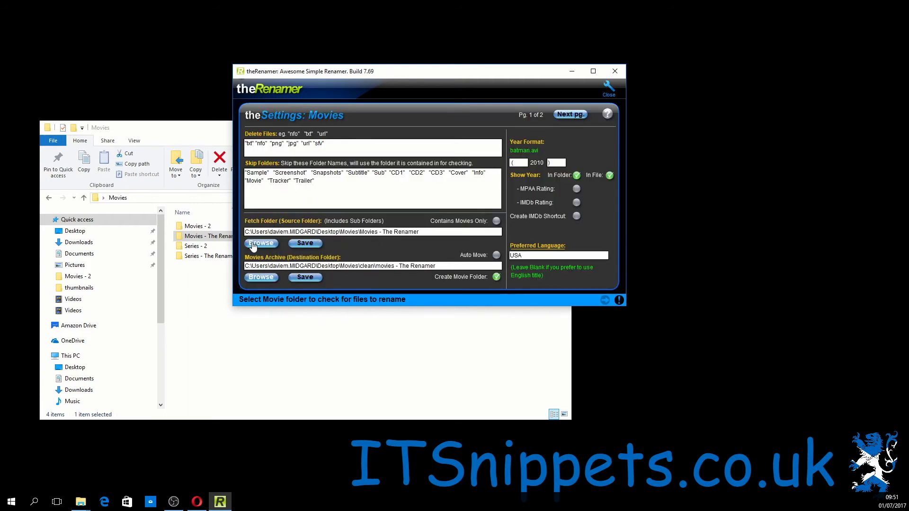
{"action": "left_click", "coordinate": [253, 244]}
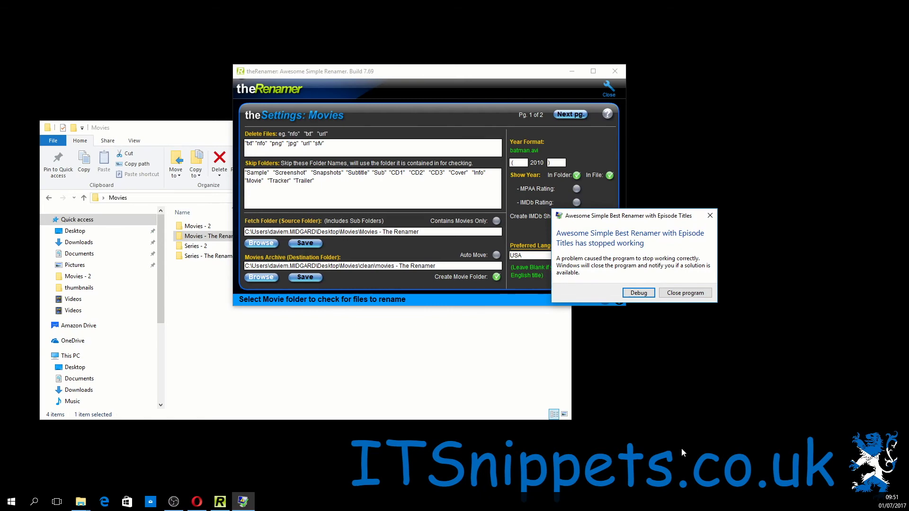
{"action": "left_click", "coordinate": [686, 293]}
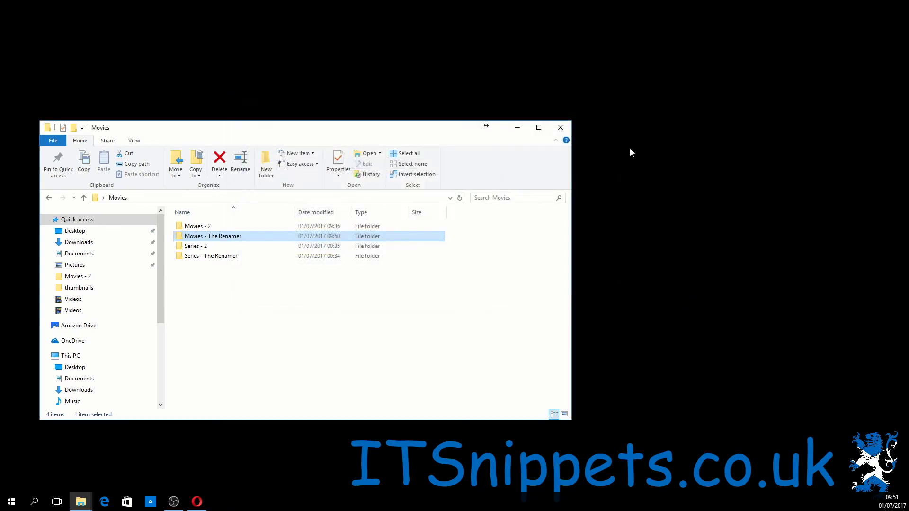